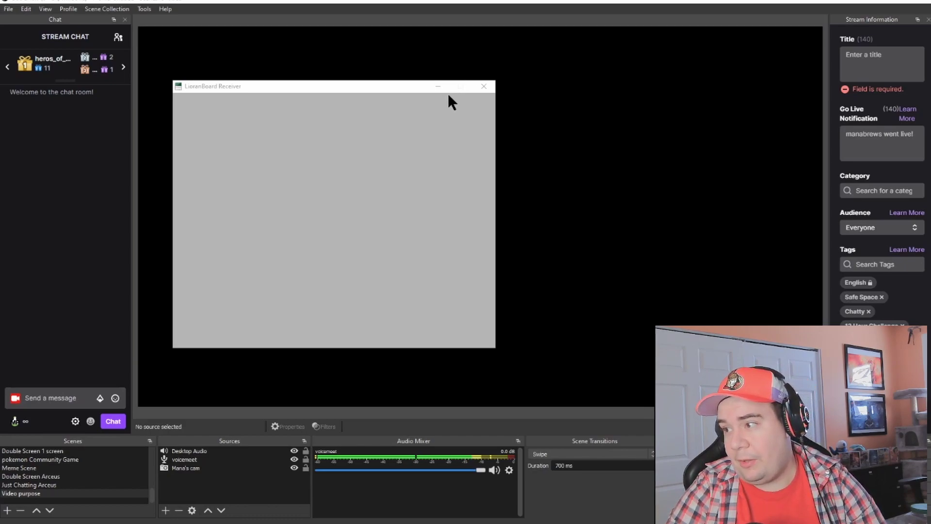
Minimize the LioranBoard Receiver window to clear the OBS preview
click(445, 86)
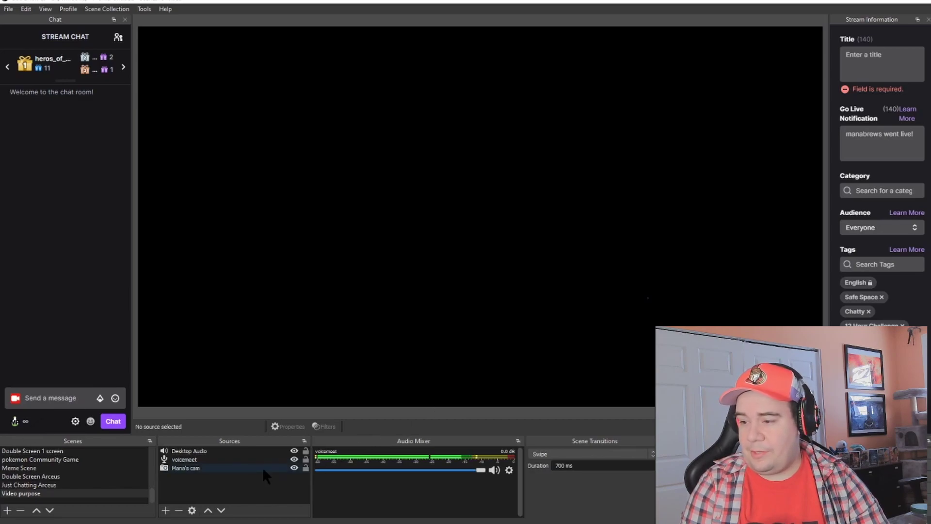
Add a Media Source named 'BigEnough' to the Video purpose scene
click(166, 510)
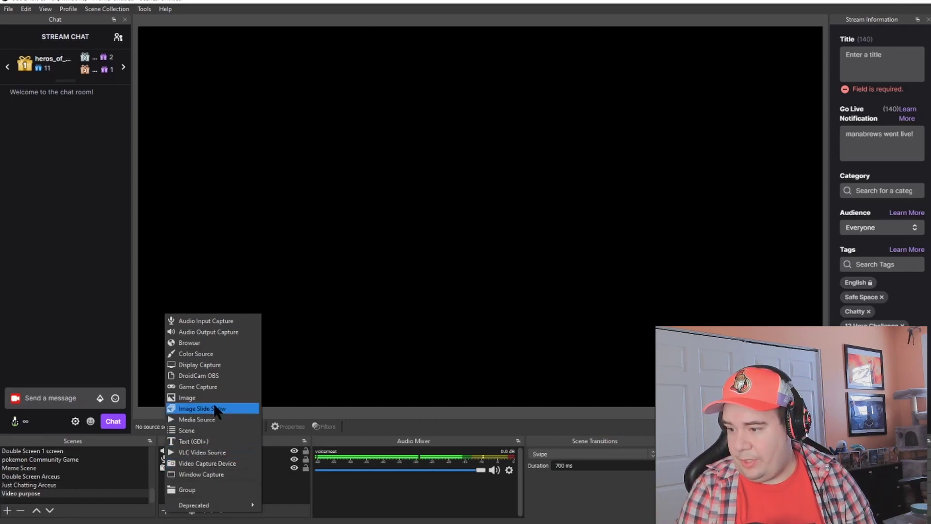
click(206, 419)
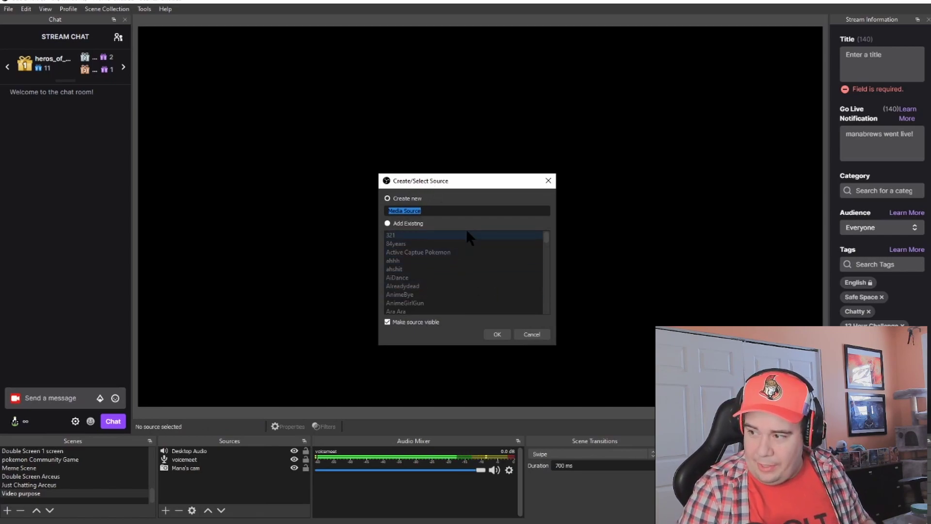
key(BackSpace)
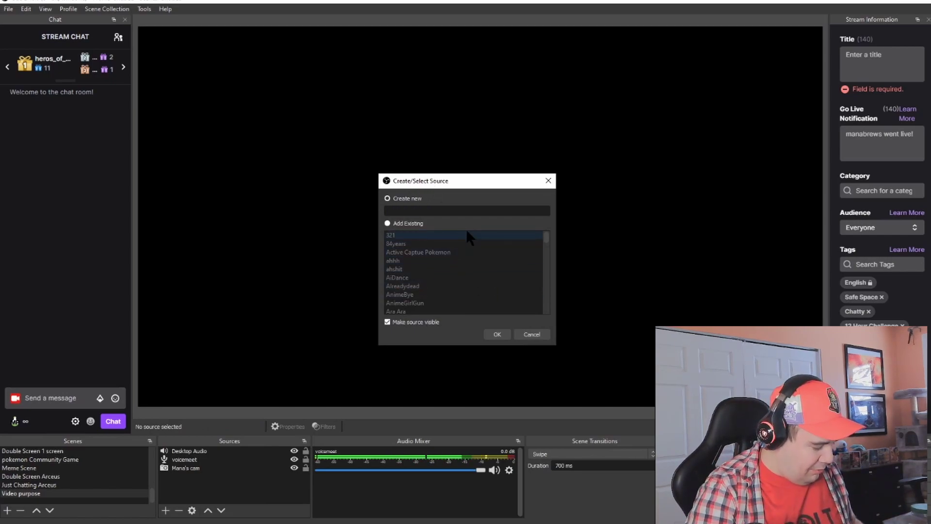
text(BigEnough)
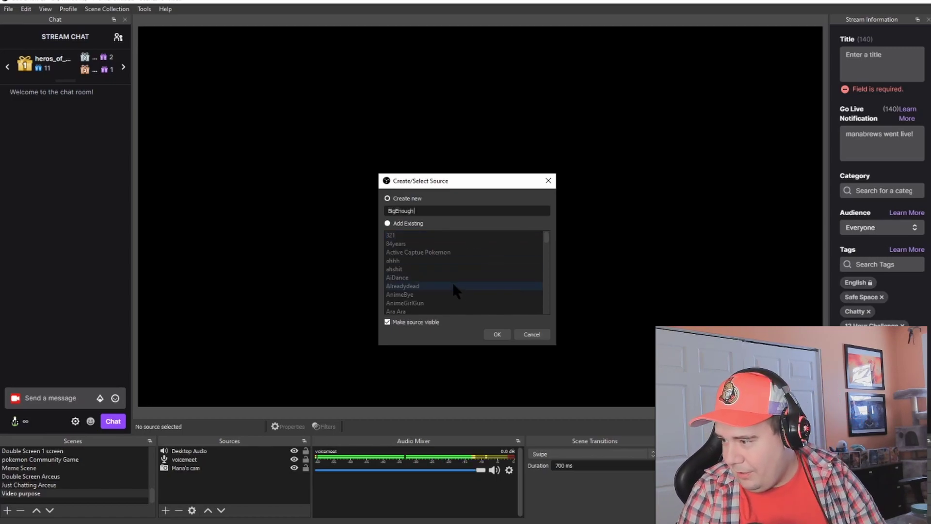
click(497, 335)
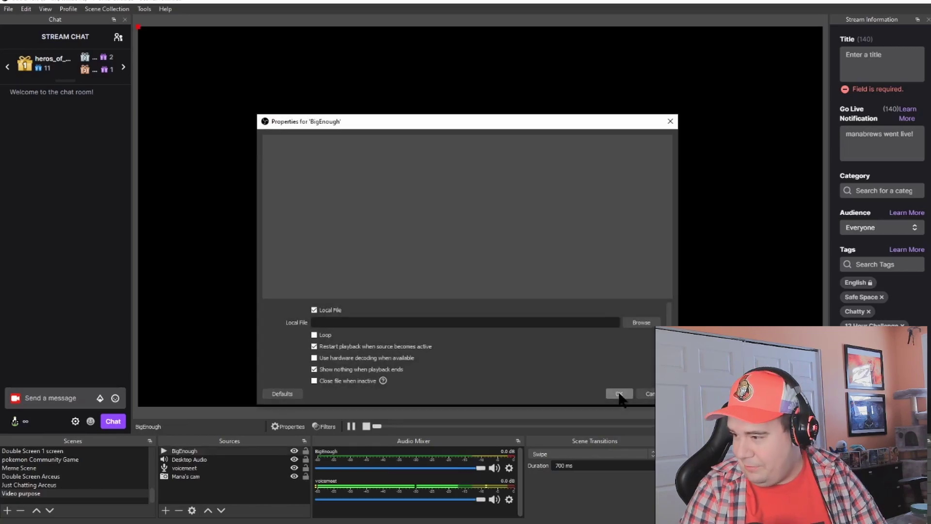
Load 'Big enough green screen' from Documents > lioranboard > Meme into BigEnough
click(628, 324)
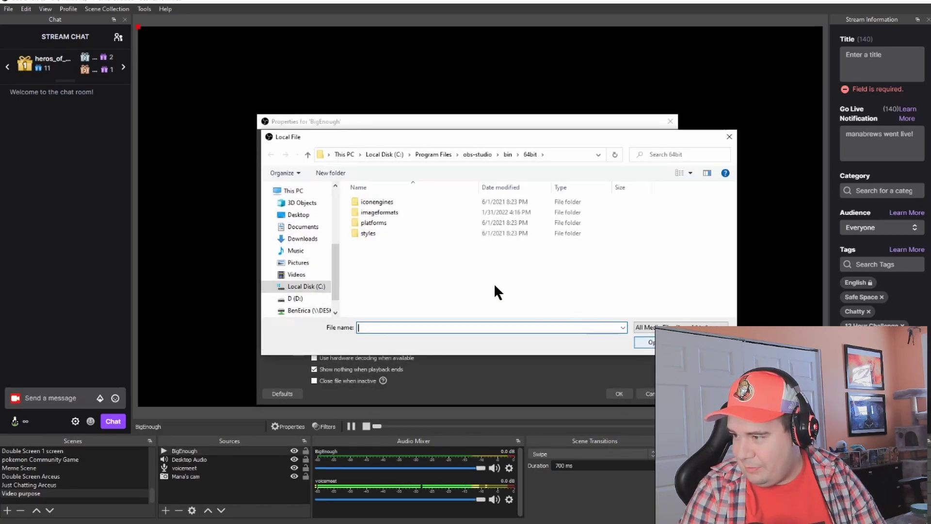
click(300, 227)
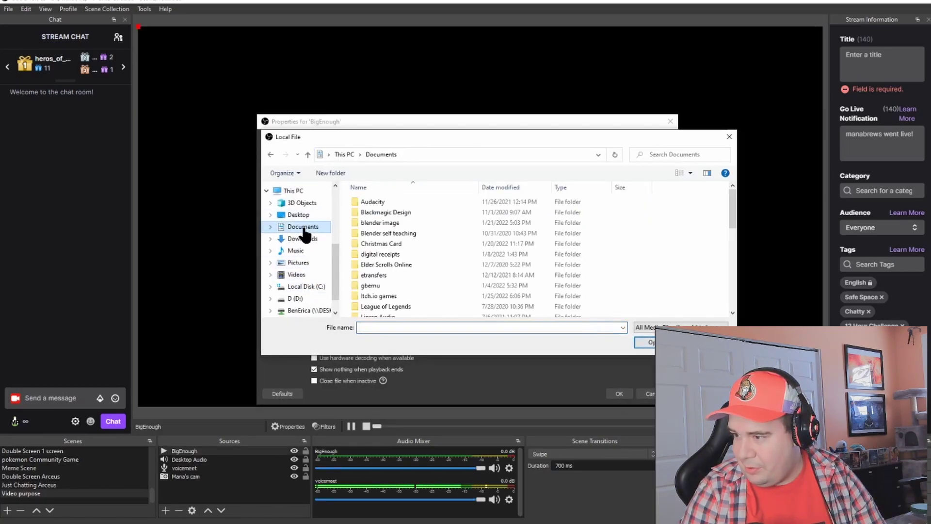
scroll(408, 285, down, 1)
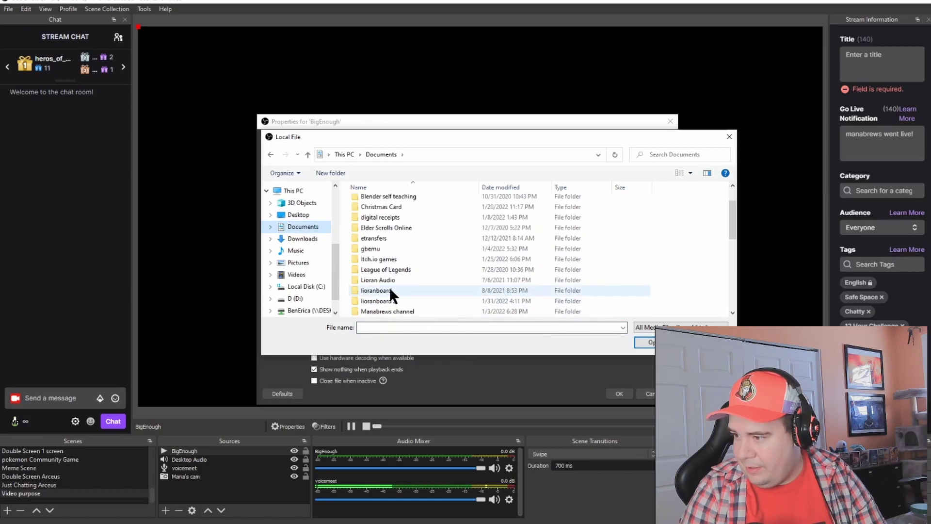
double_click(389, 287)
click(381, 252)
double_click(381, 251)
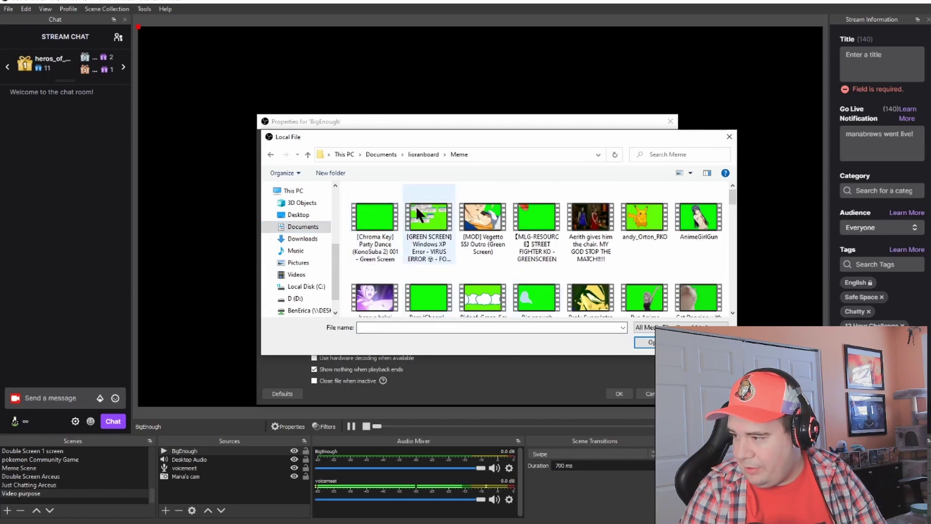
scroll(516, 240, down, 2)
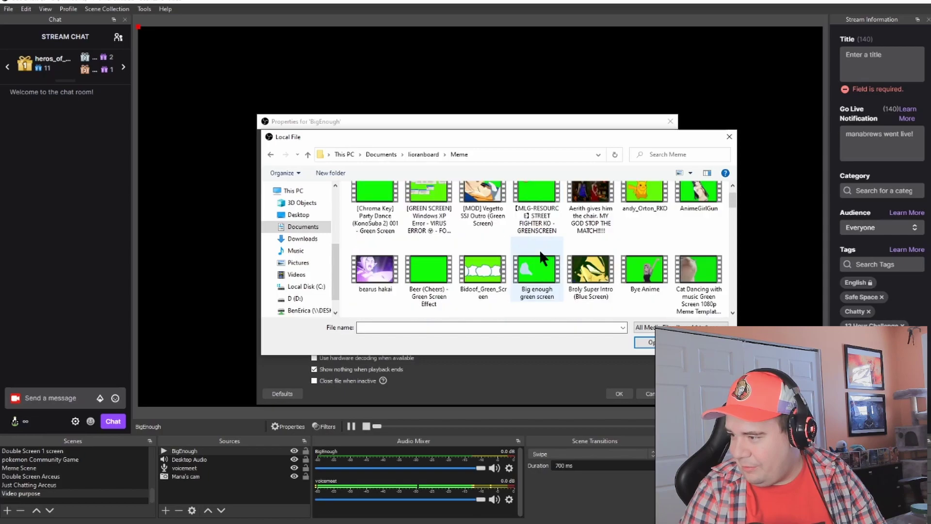
double_click(536, 271)
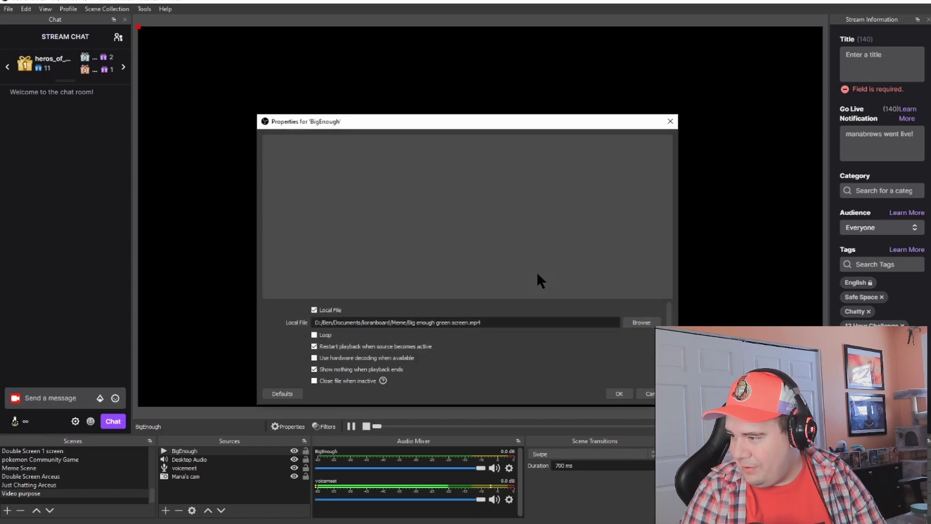
click(621, 395)
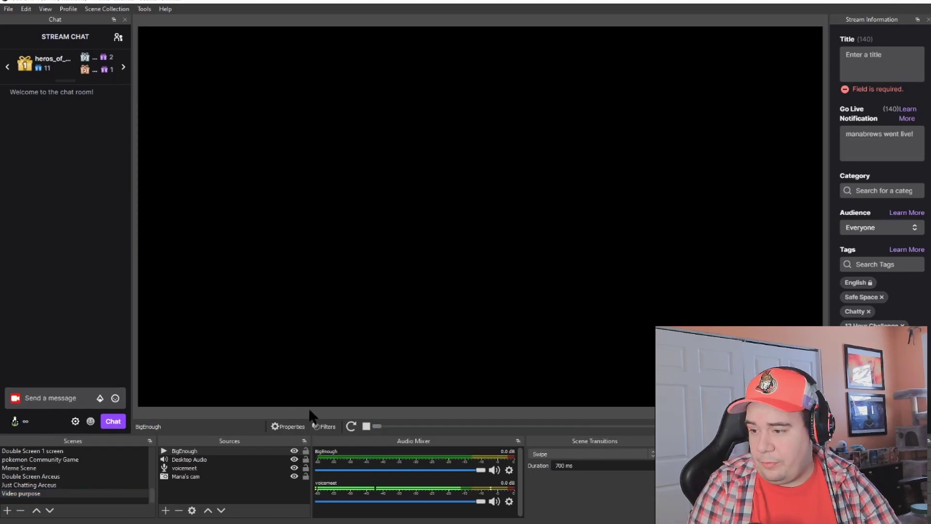
Replay the clip, then add a Chroma Key effect filter with Green key colour to BigEnough
double_click(294, 451)
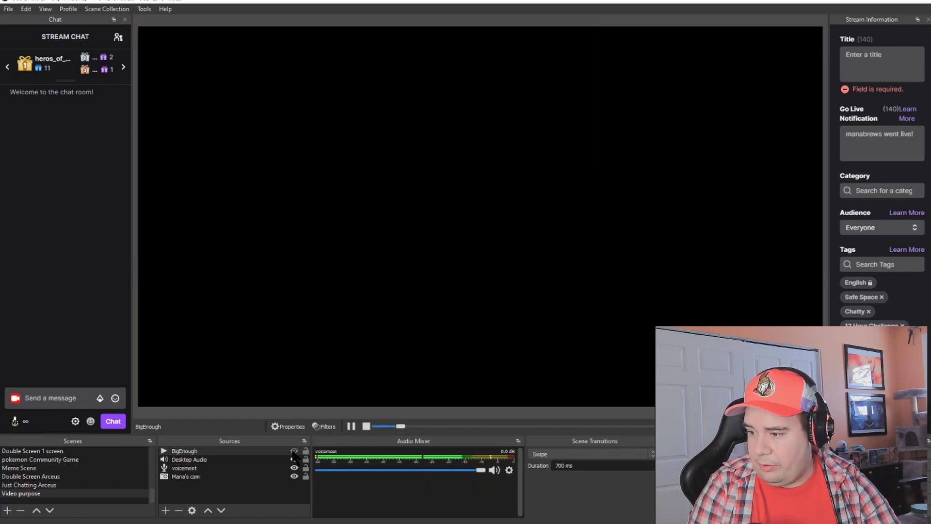
right_click(238, 450)
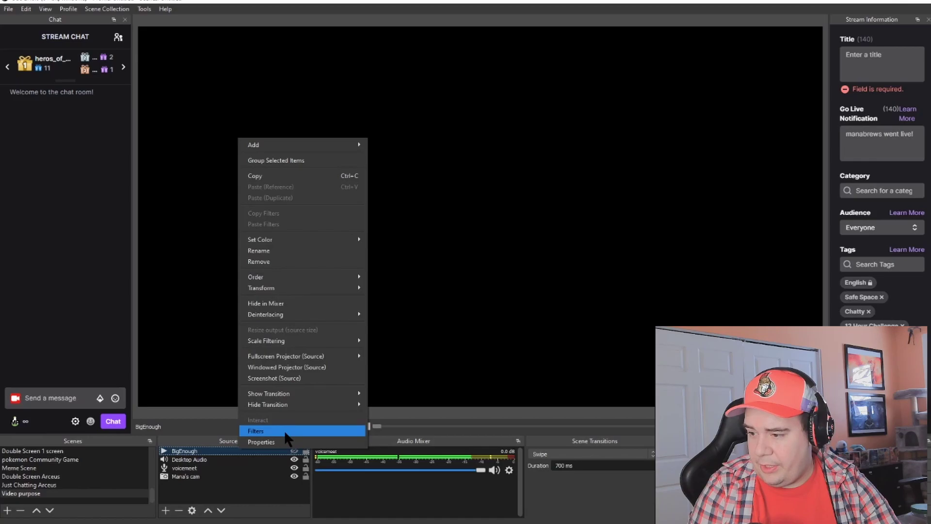
click(285, 430)
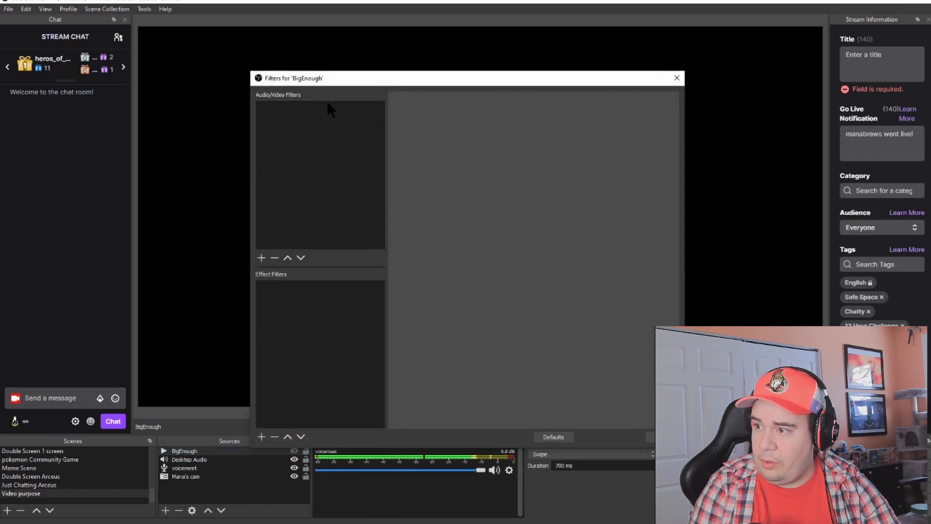
click(262, 437)
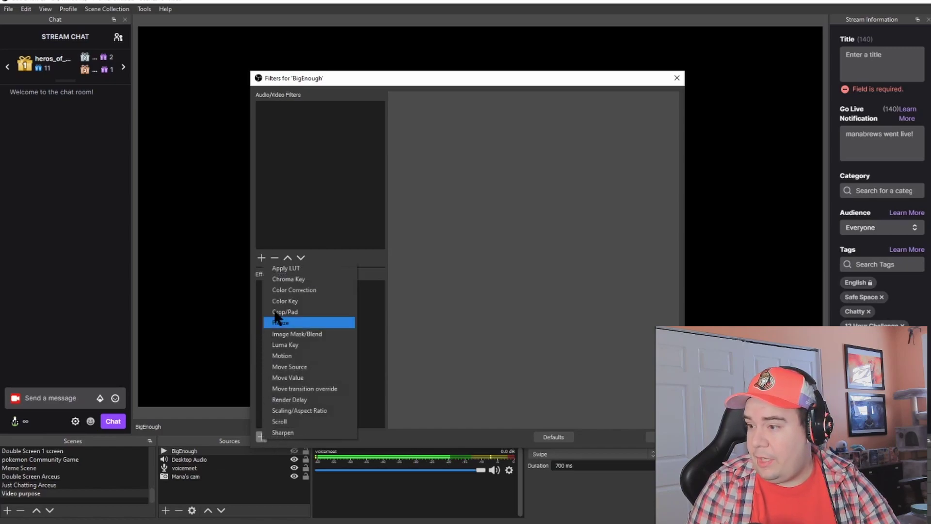
click(288, 279)
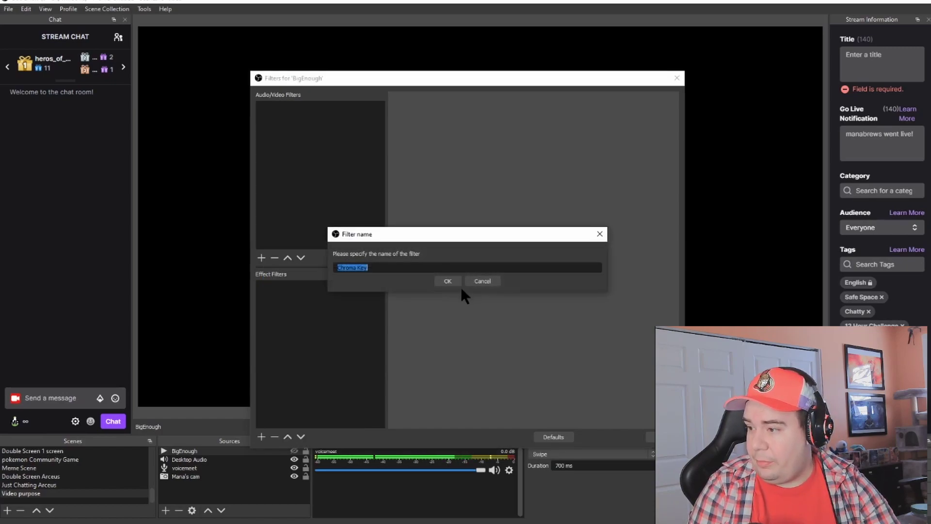
click(446, 283)
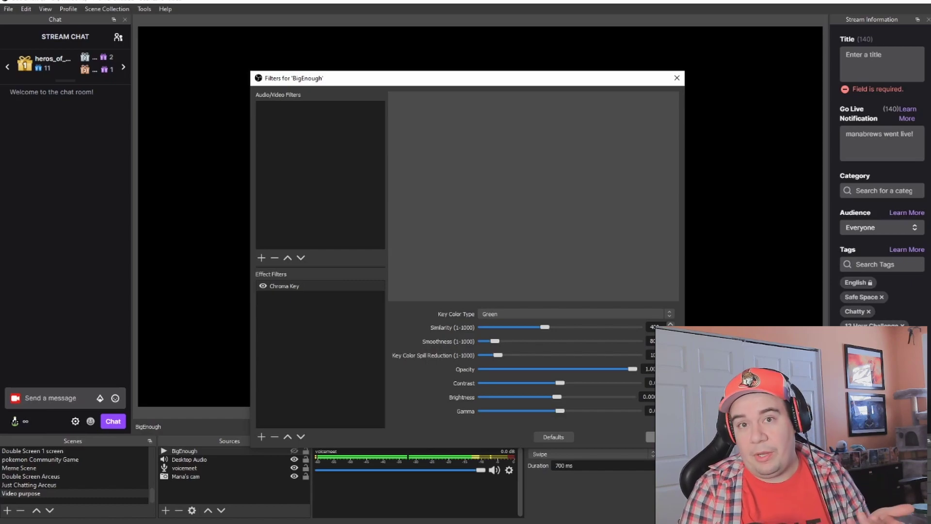
click(629, 313)
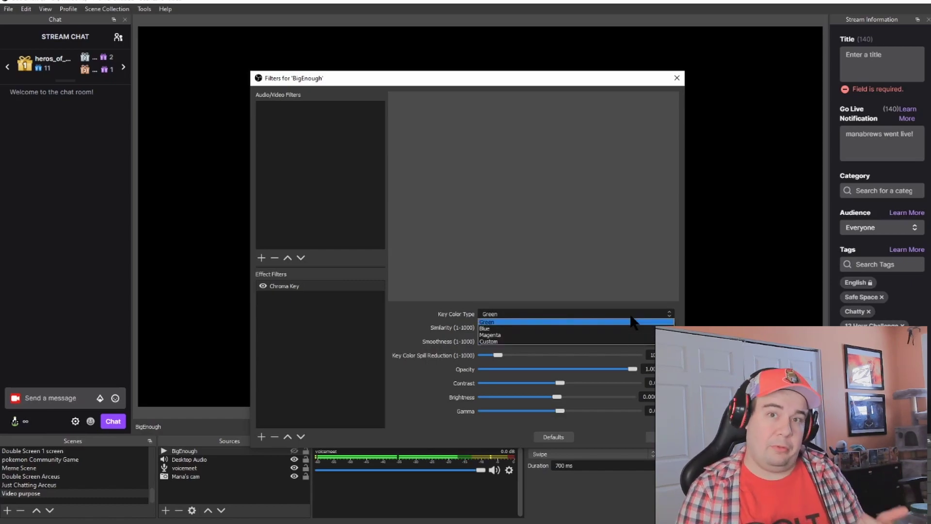
click(632, 322)
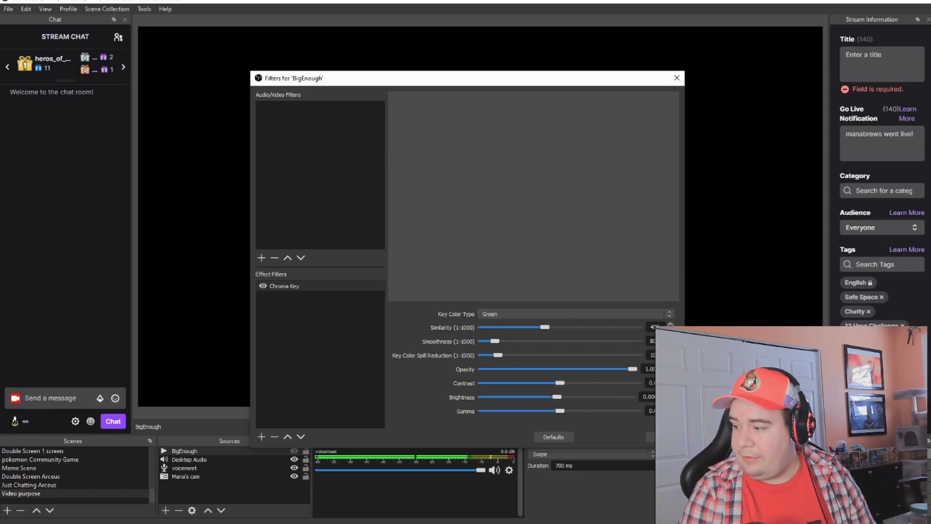
click(648, 436)
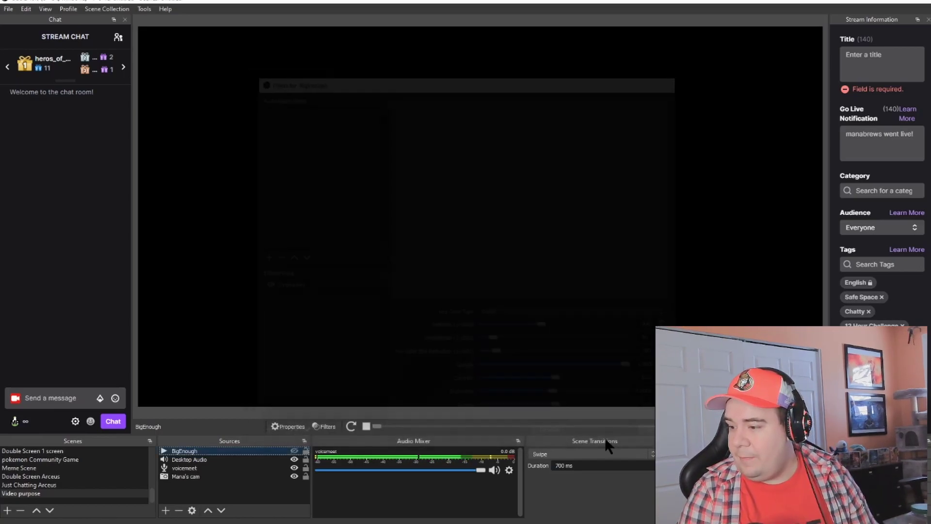
Toggle BigEnough's visibility in OBS and add a tenth deck, 'New Deck 14', in LioranBoard
click(294, 452)
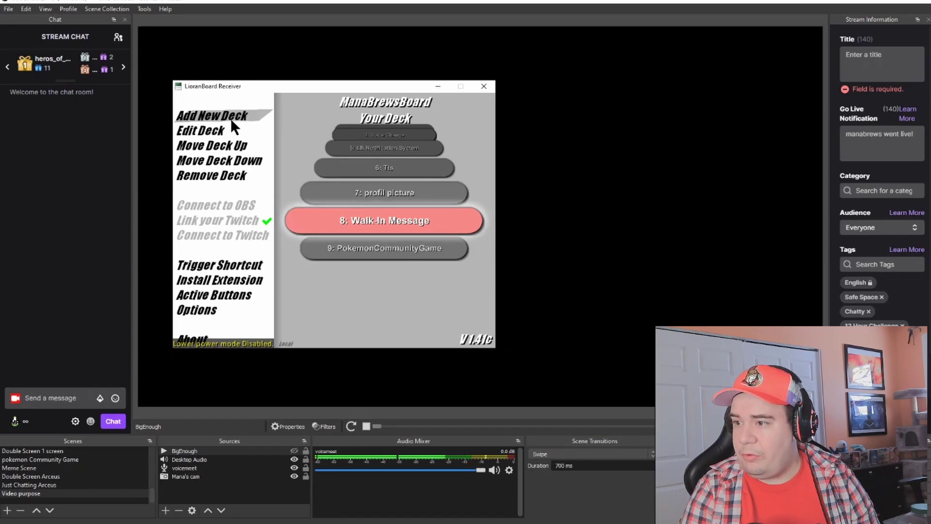
click(231, 119)
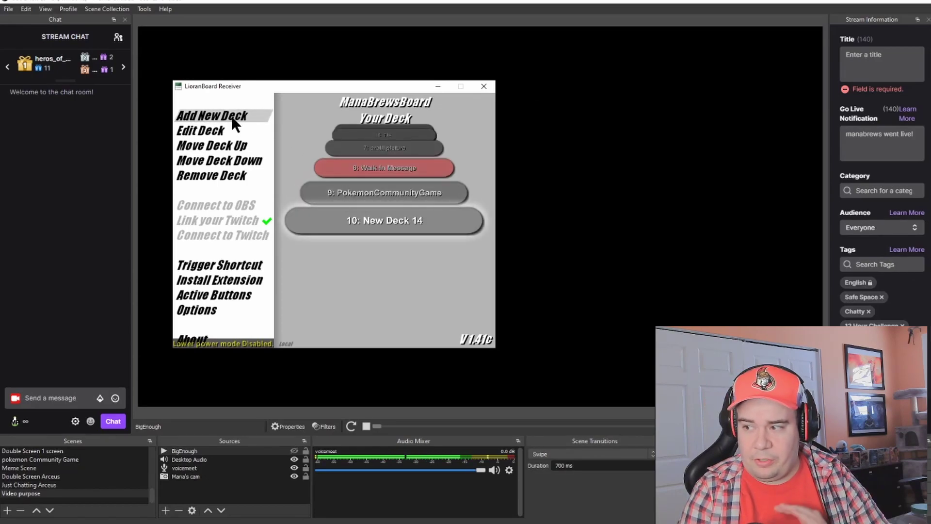
Create a blank button labelled 'Big Enough' in New Deck 14's grid
click(414, 232)
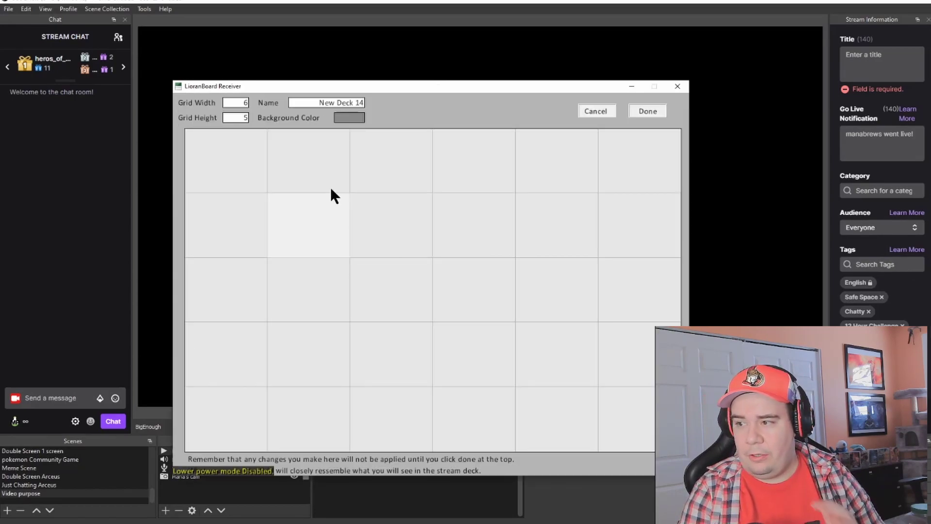
click(226, 159)
click(297, 153)
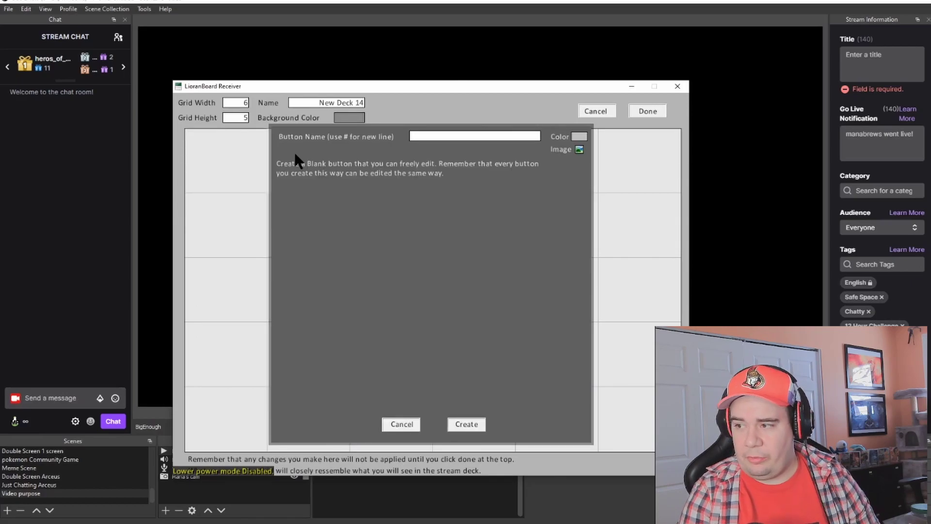
click(445, 136)
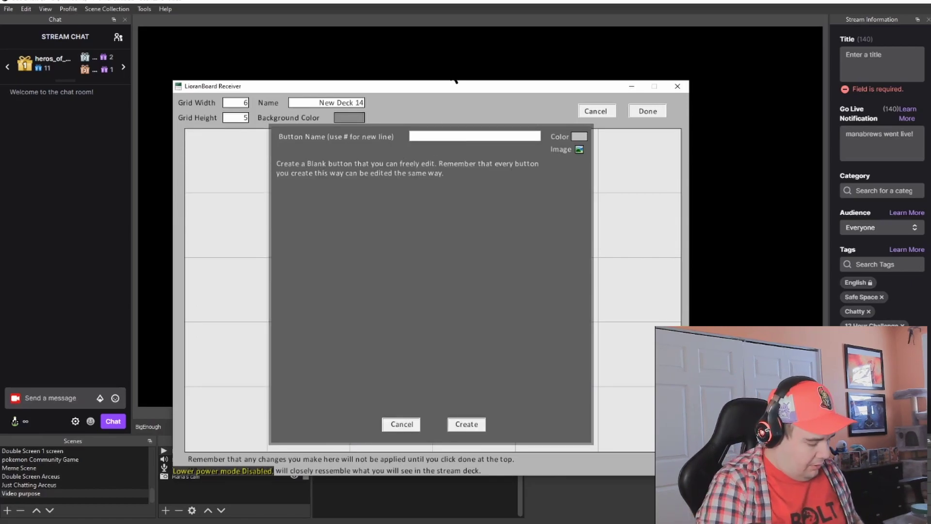
text(Big Enough)
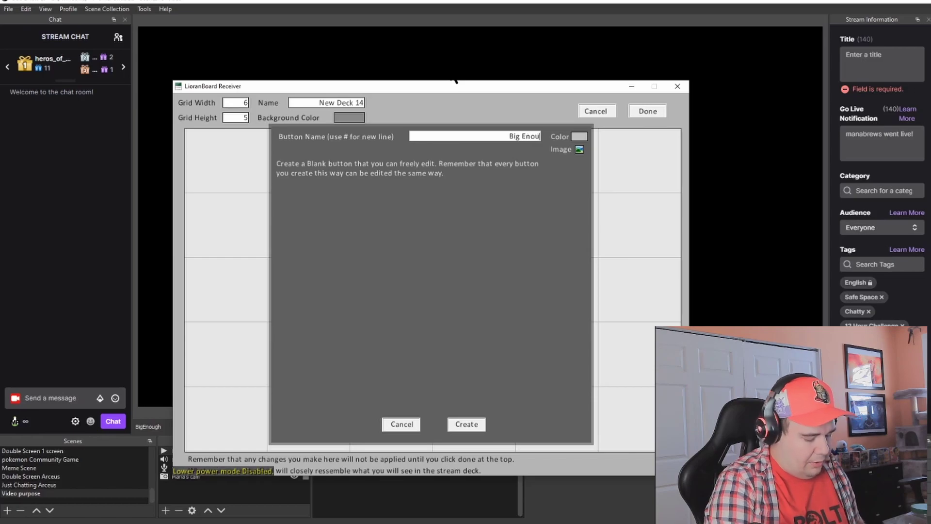
click(464, 425)
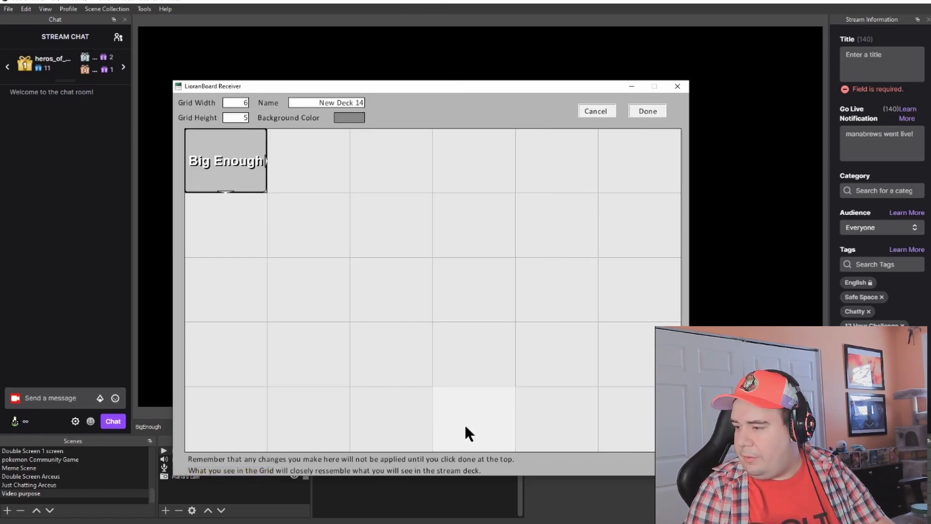
right_click(255, 170)
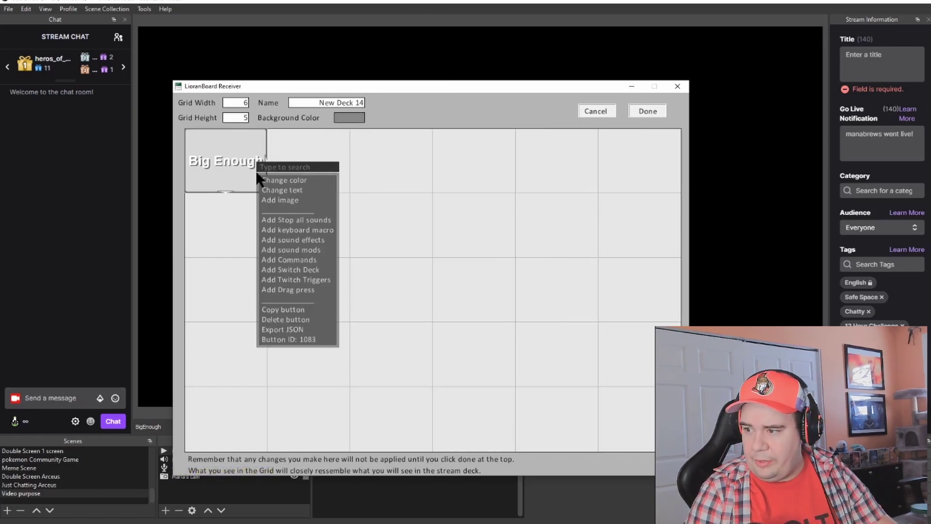
Add a 'Source change visibility' command with scene Video purpose and item BigEnough
click(320, 258)
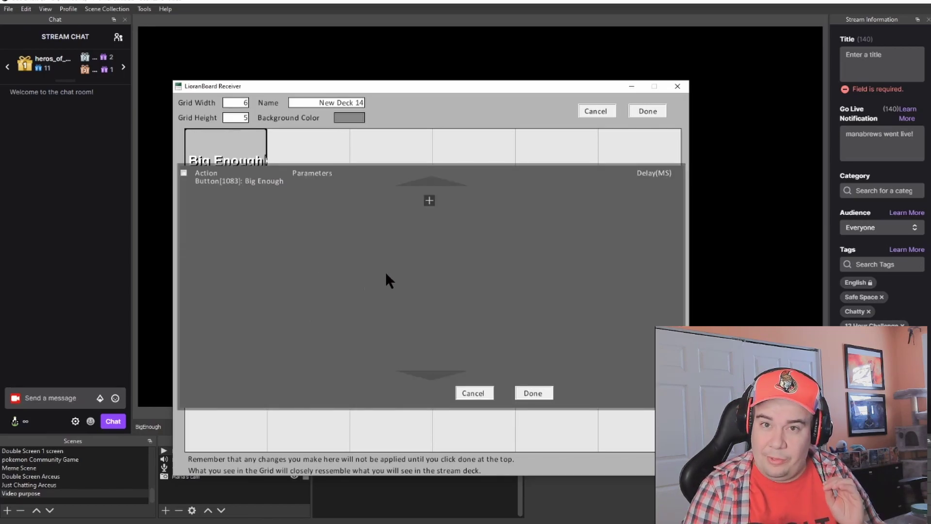
click(430, 201)
click(249, 207)
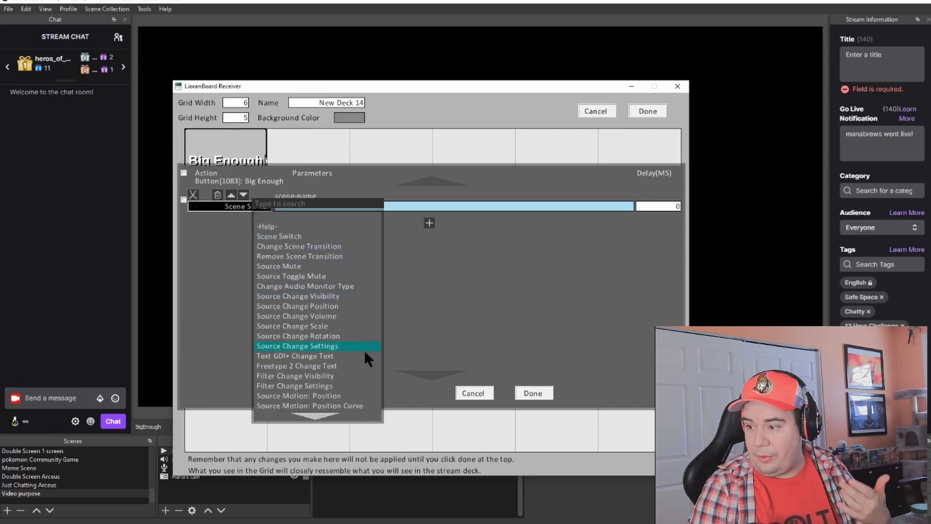
click(336, 296)
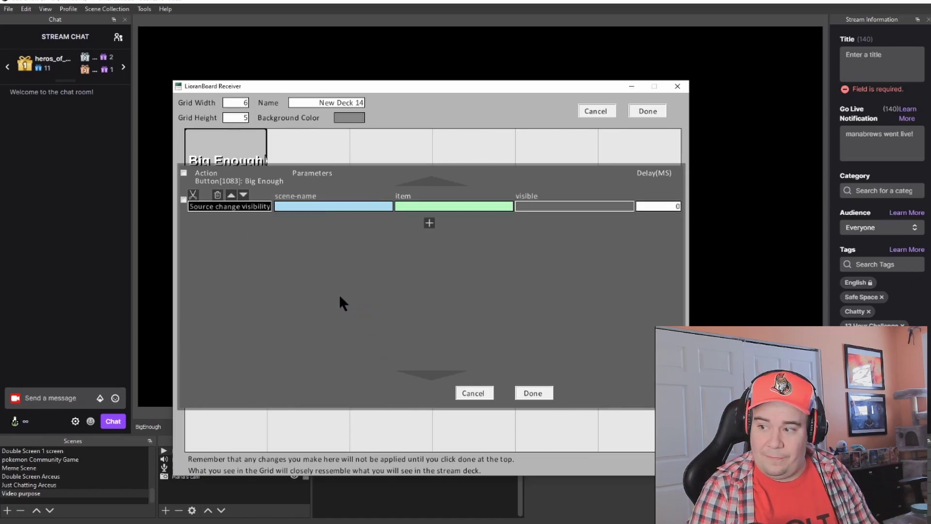
click(357, 208)
text(video)
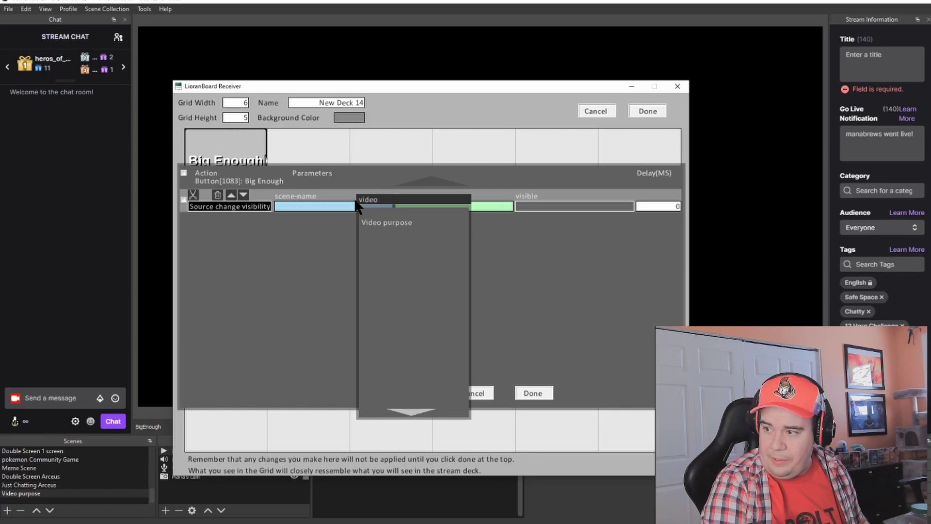
click(389, 217)
click(429, 205)
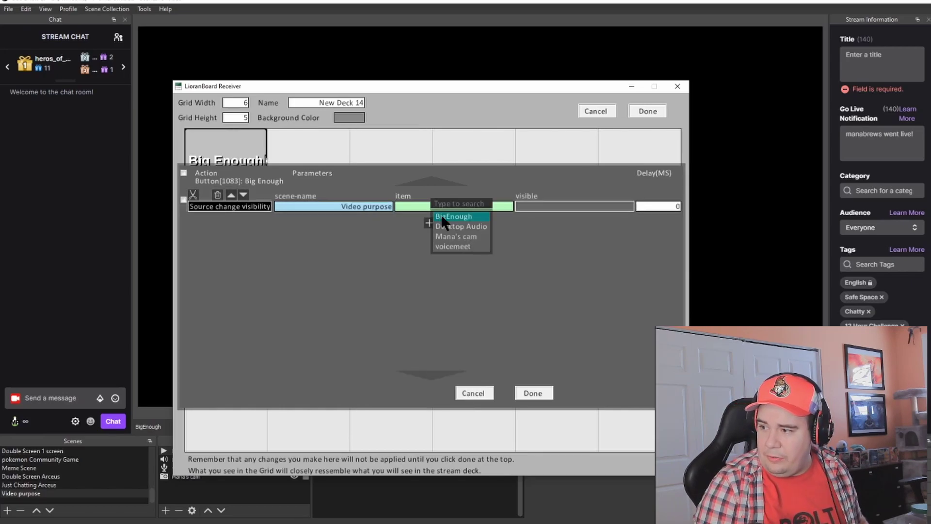
click(440, 214)
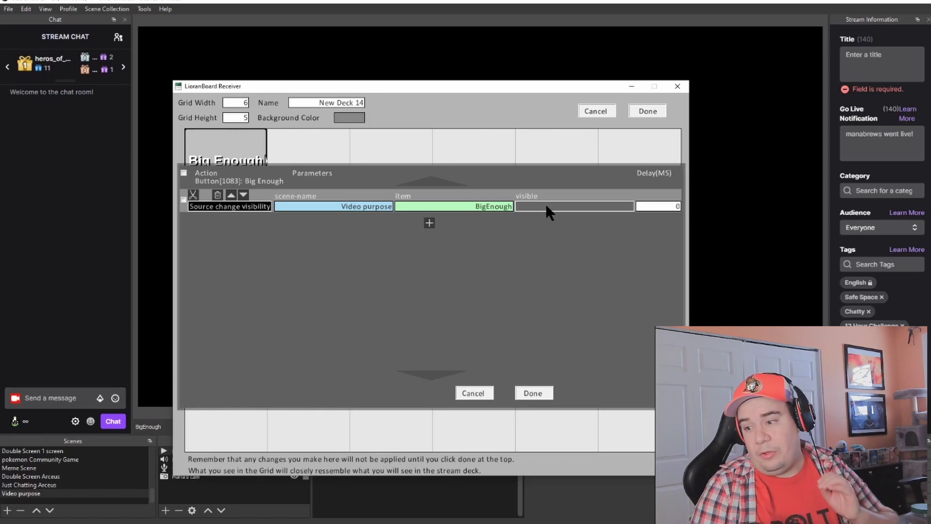
drag(532, 86, 754, 5)
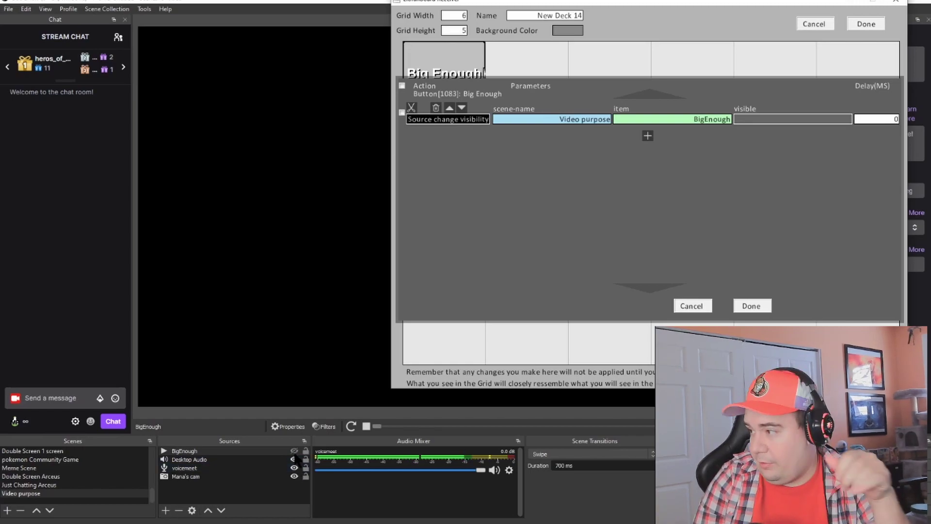
Set the first command to visible true and add a second visibility row for Video purpose / BigEnough
click(824, 117)
click(833, 120)
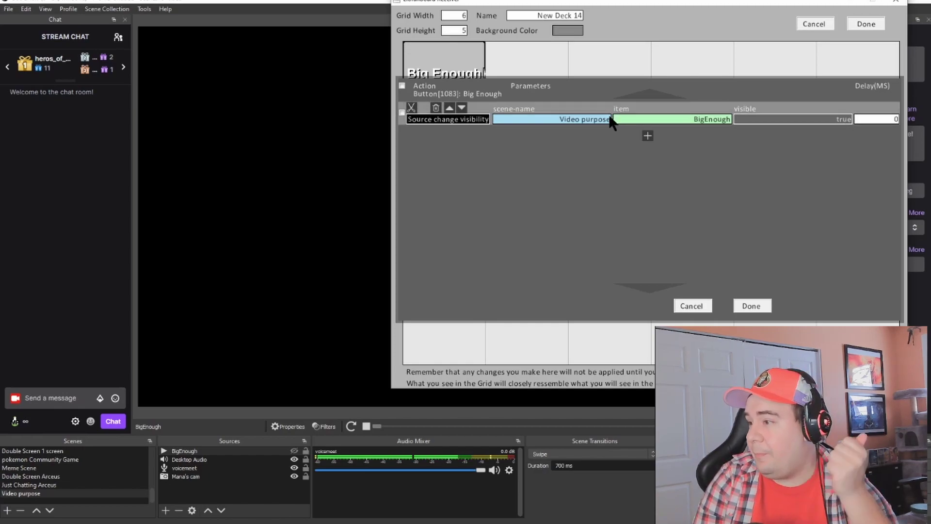
click(647, 136)
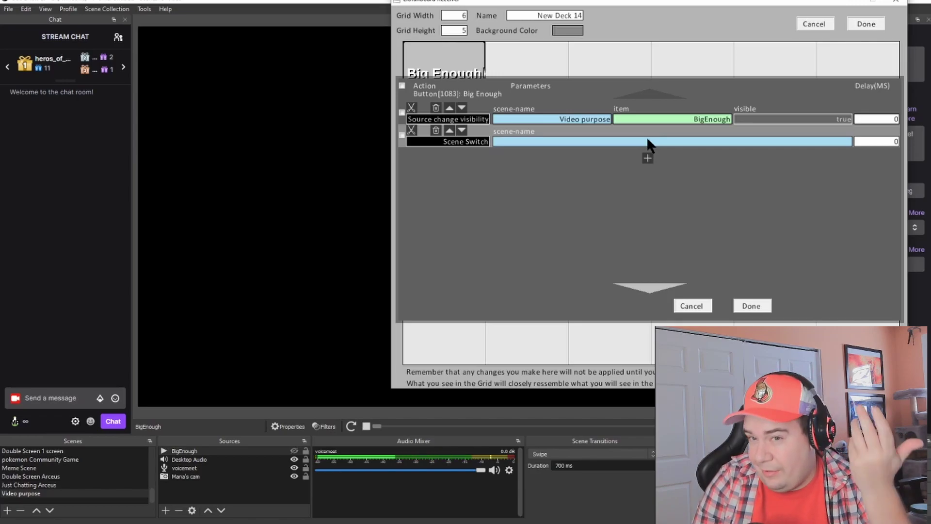
click(439, 141)
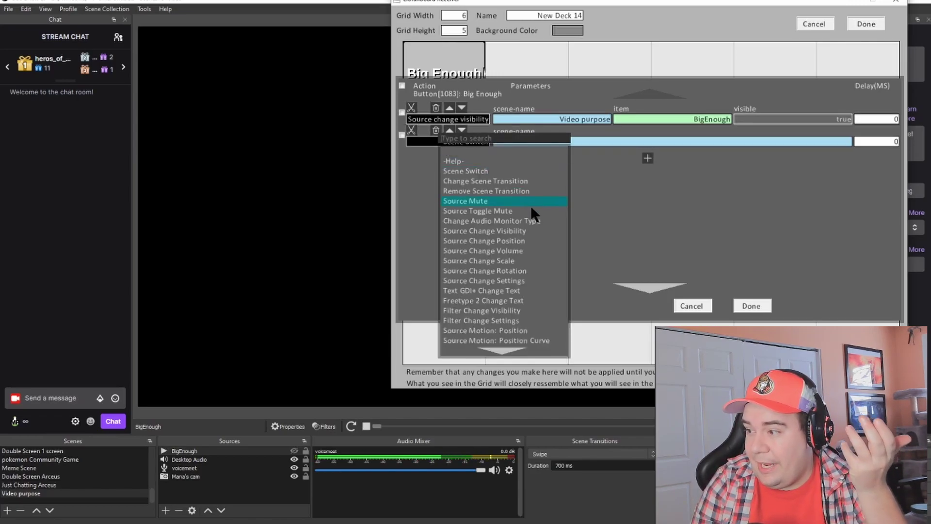
click(541, 232)
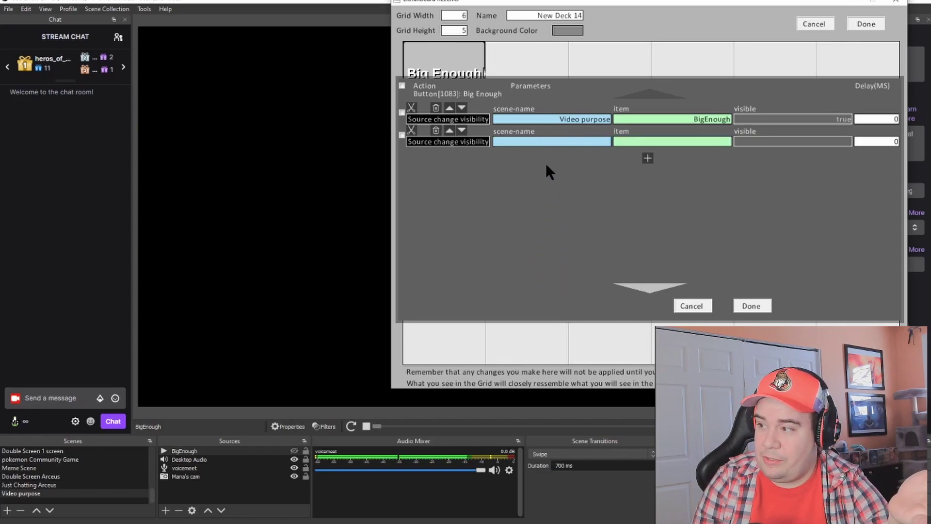
click(573, 140)
text(video)
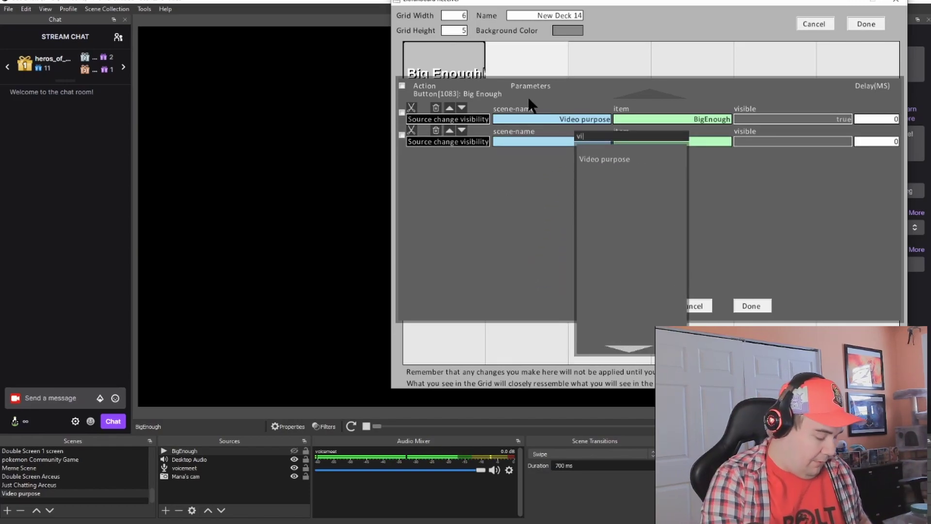
click(636, 158)
click(670, 142)
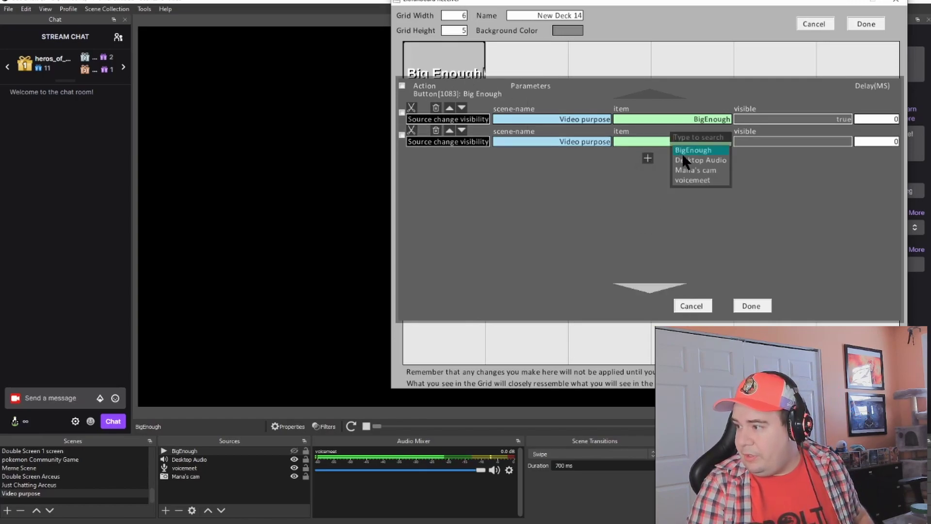
click(695, 147)
Make the second command hide BigEnough after a 5000 ms delay and save the commands
click(820, 143)
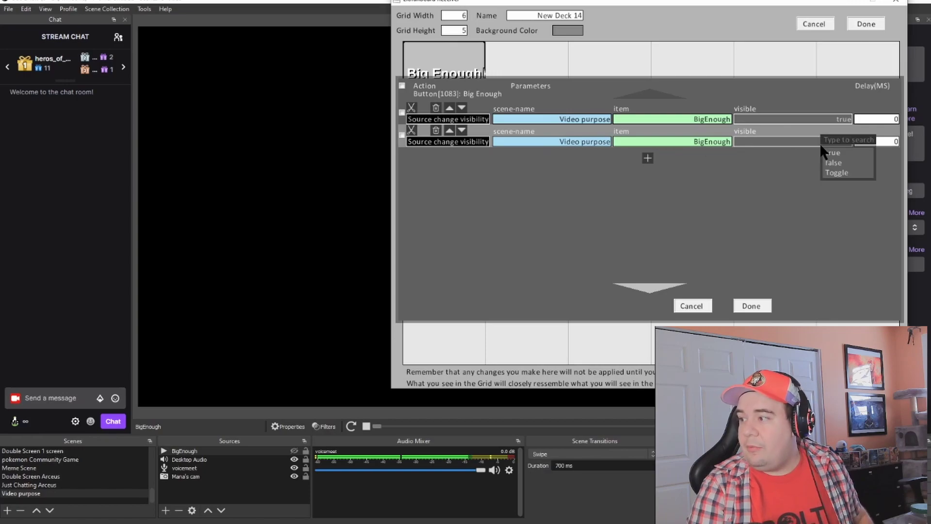
click(836, 161)
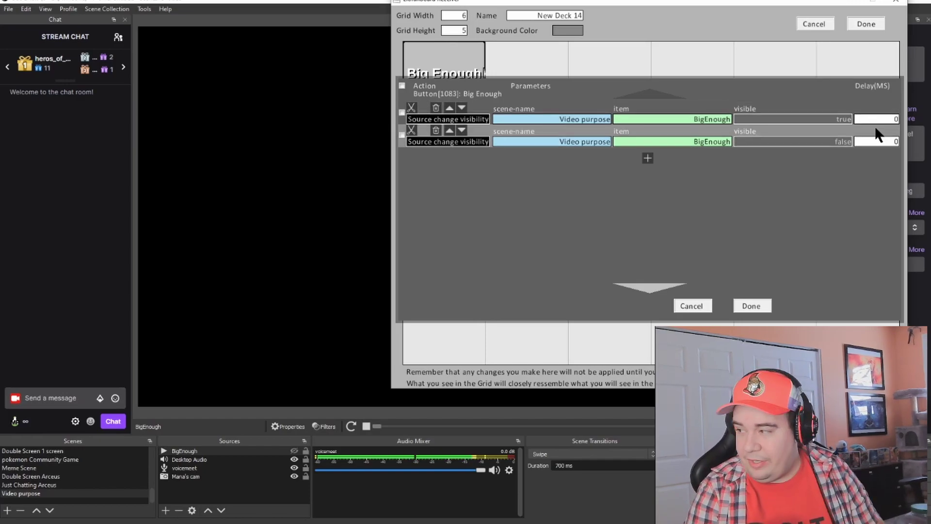
click(891, 142)
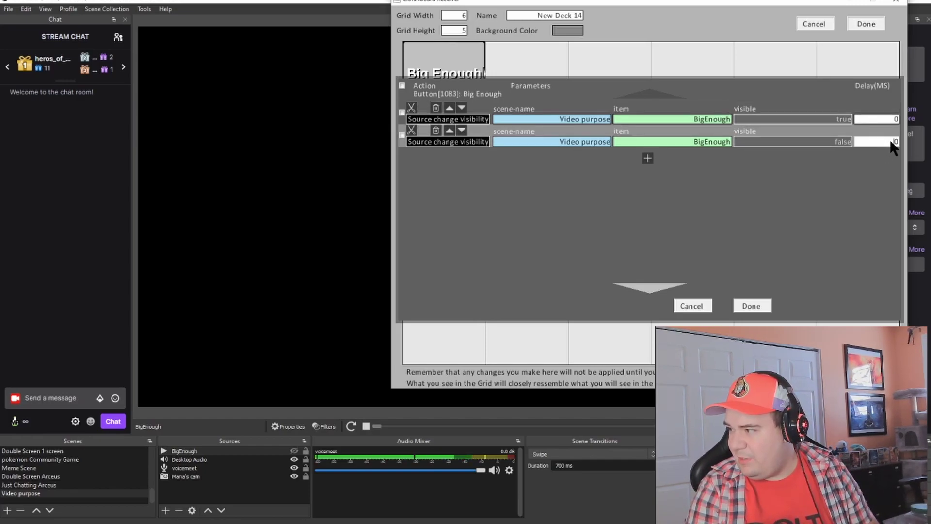
text(50000)
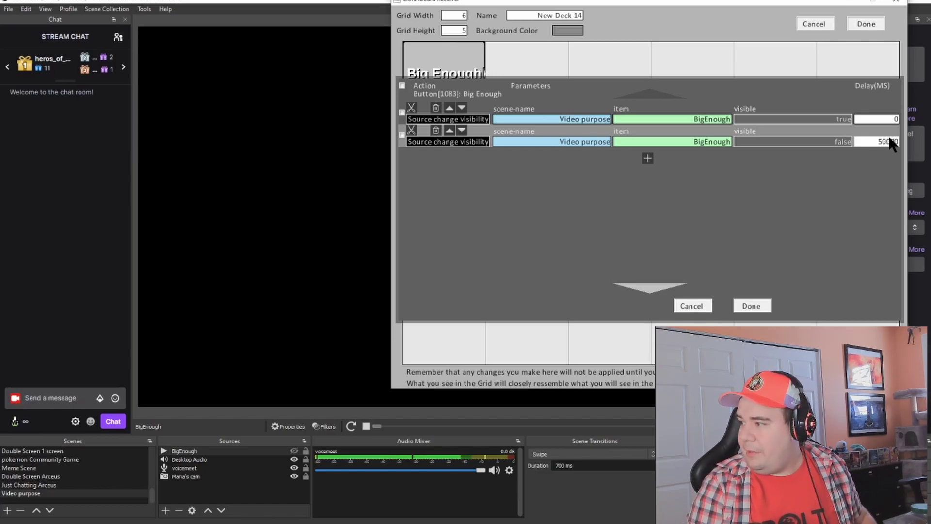
key(BackSpace)
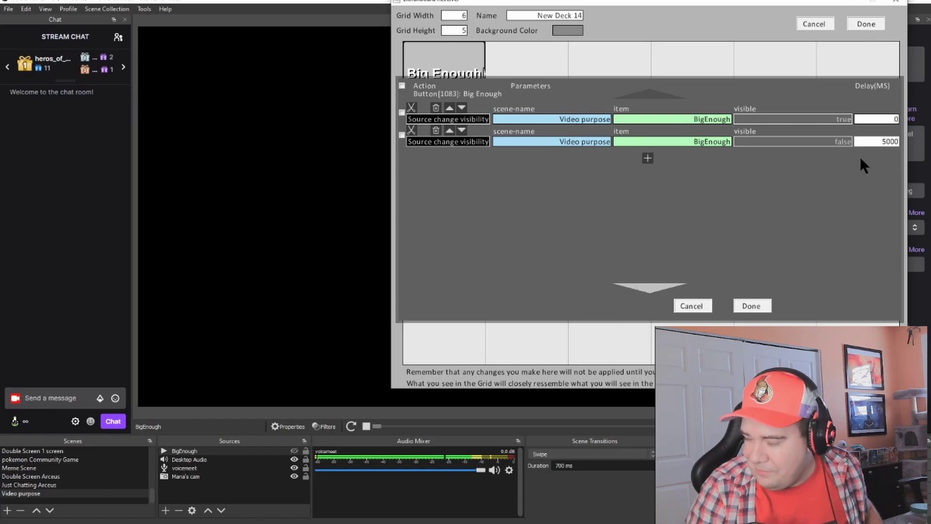
click(752, 306)
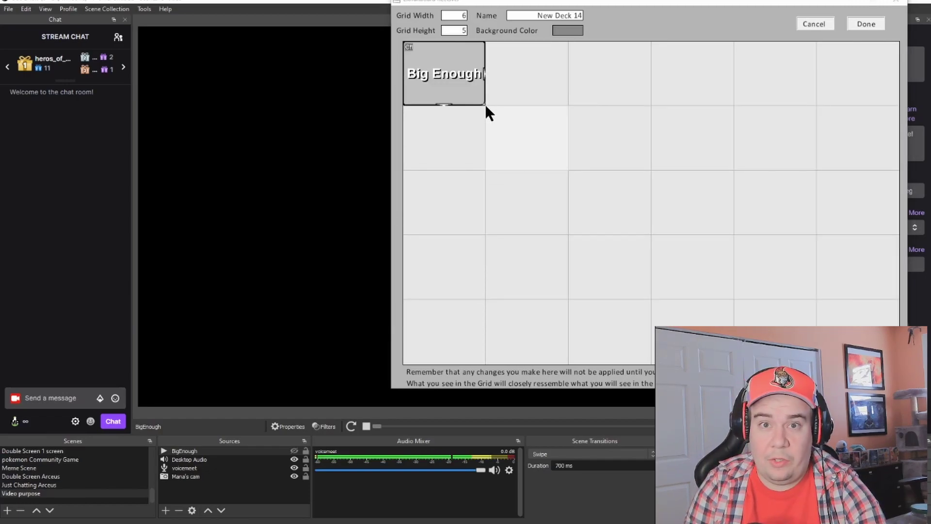
Add a Chat Message trigger '!bigenough' to the Big Enough button and save New Deck 14
right_click(457, 83)
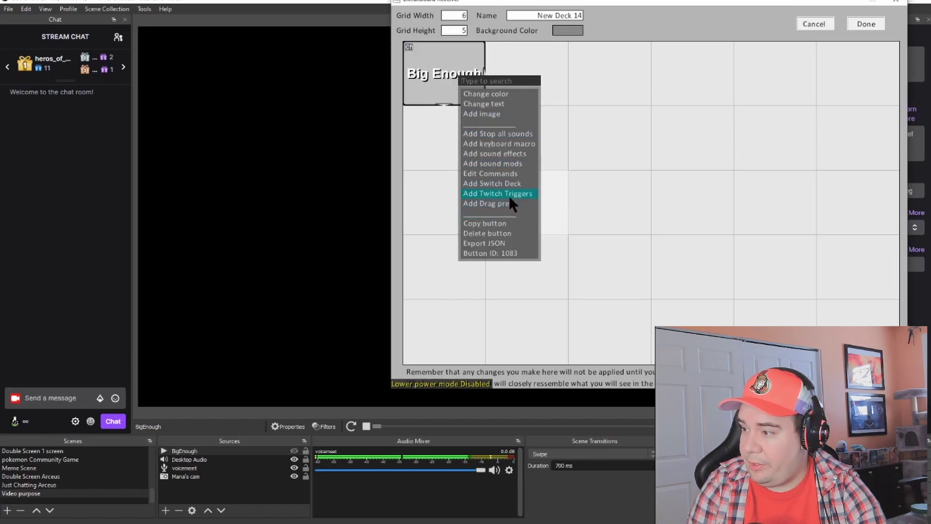
click(508, 196)
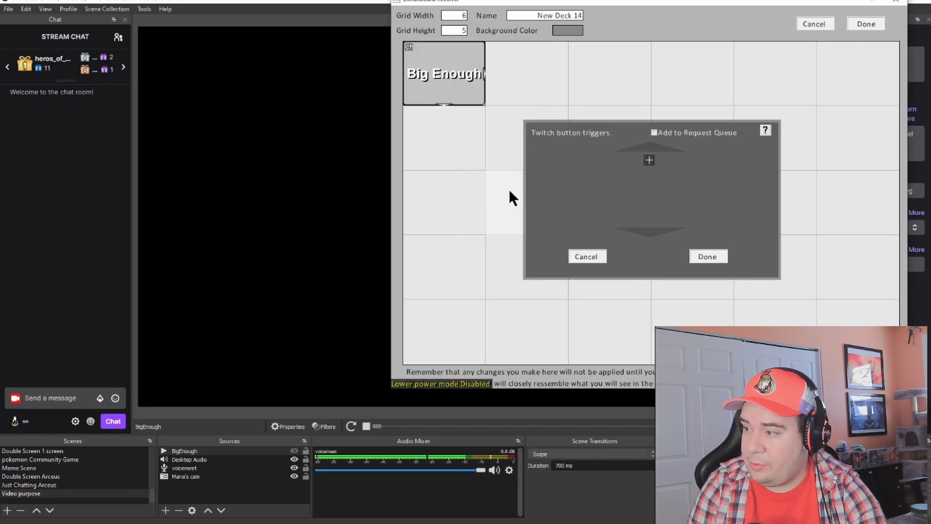
click(648, 159)
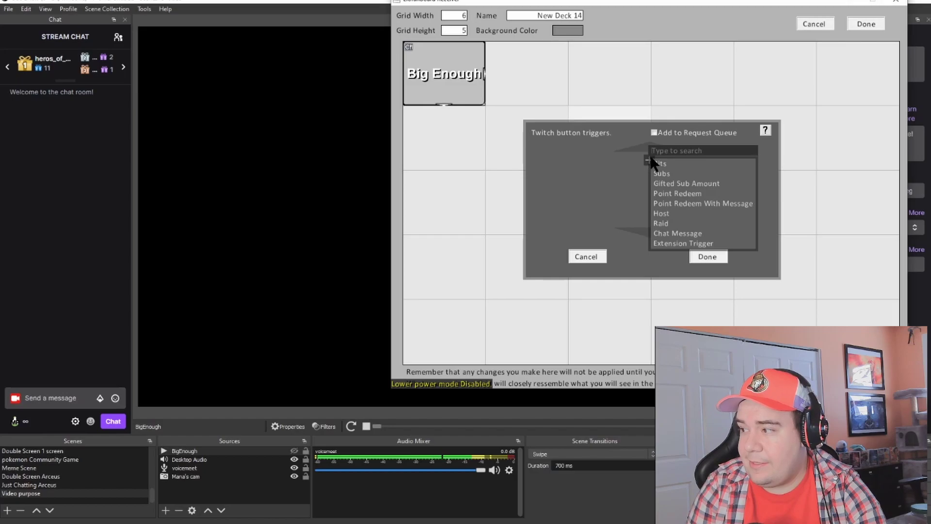
click(696, 233)
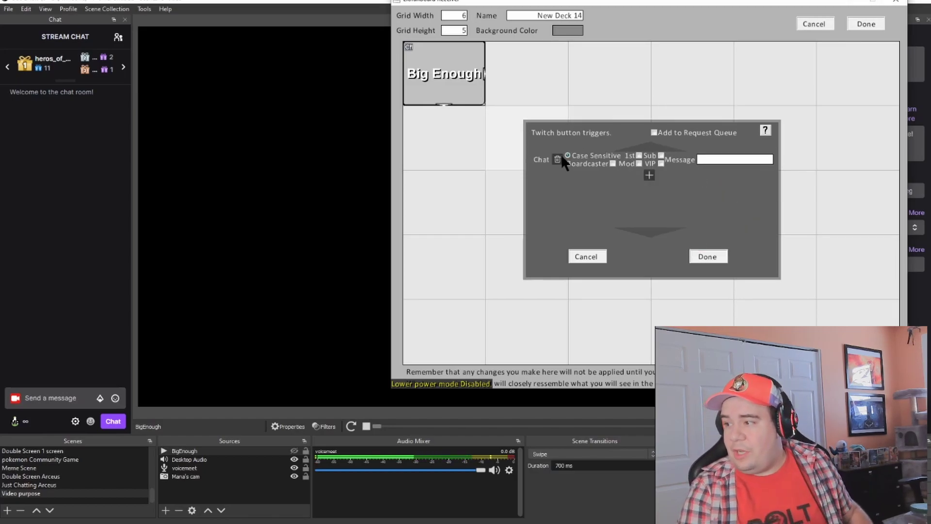
click(755, 160)
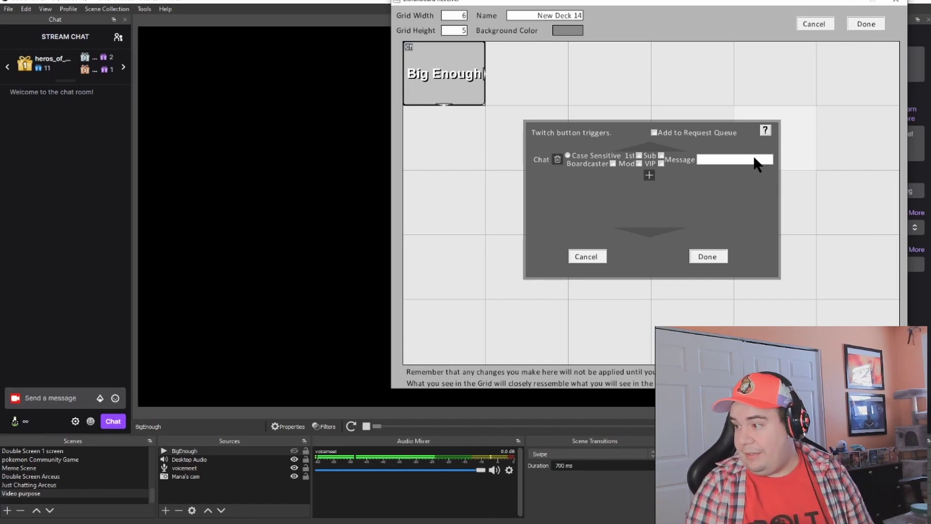
click(613, 164)
click(612, 163)
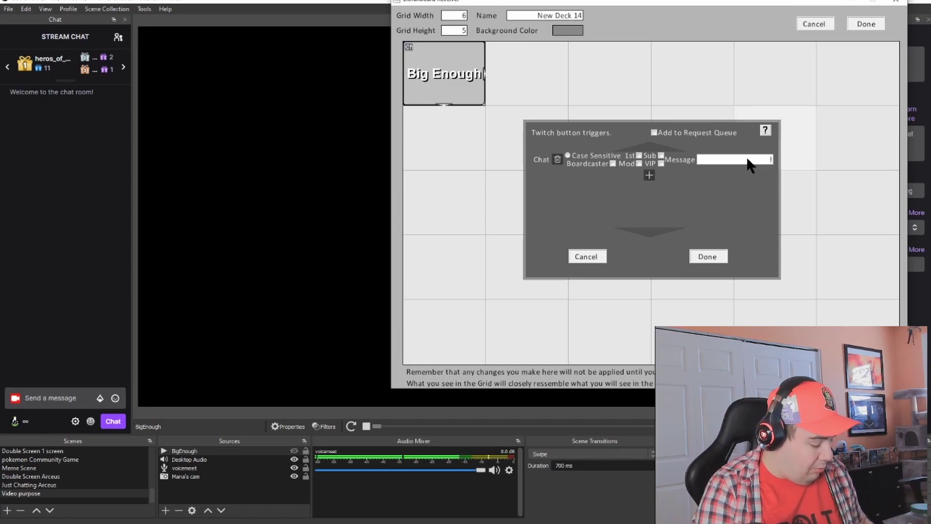
text(ig)
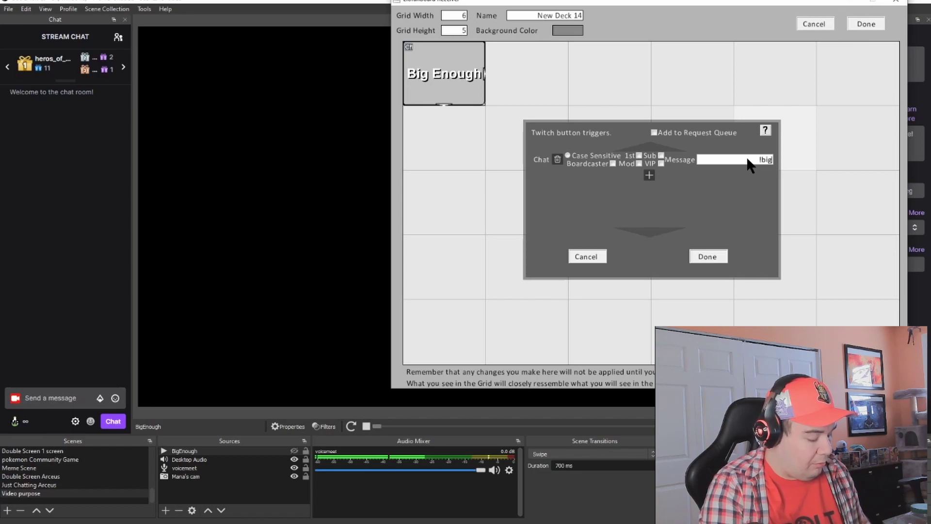
text(enough)
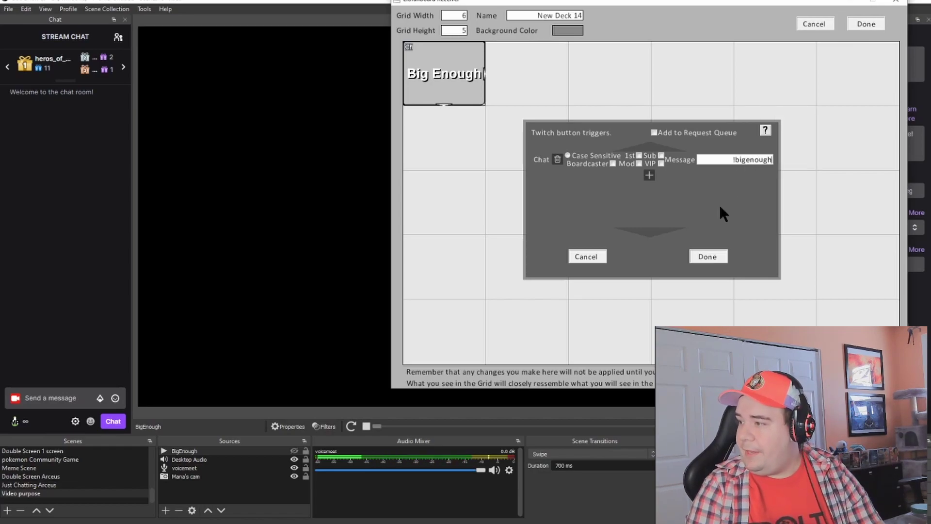
click(713, 253)
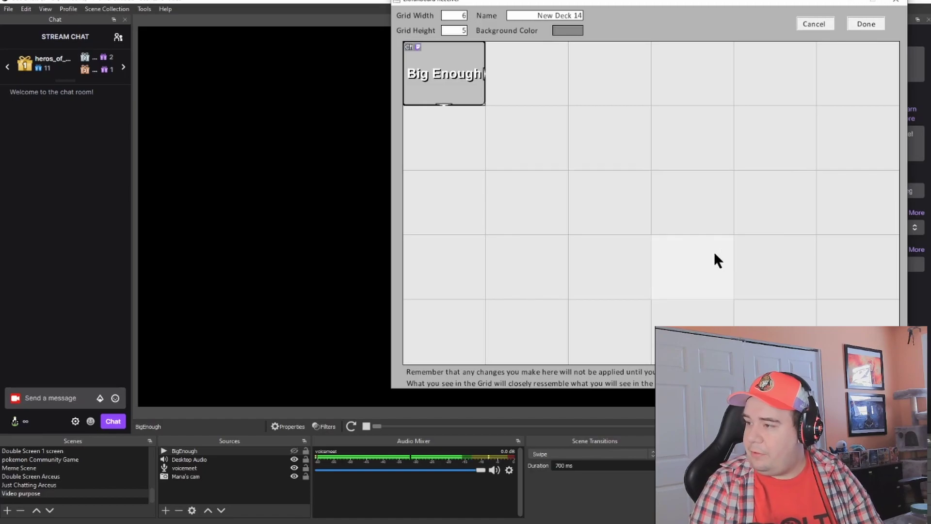
click(865, 23)
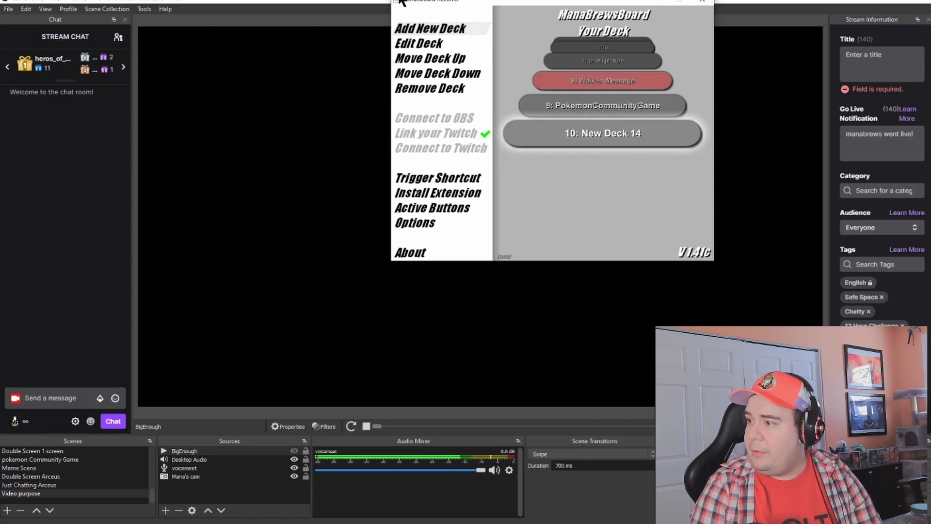
Send '!bigenough' in the stream chat to play the meme video
drag(453, 4, 523, 27)
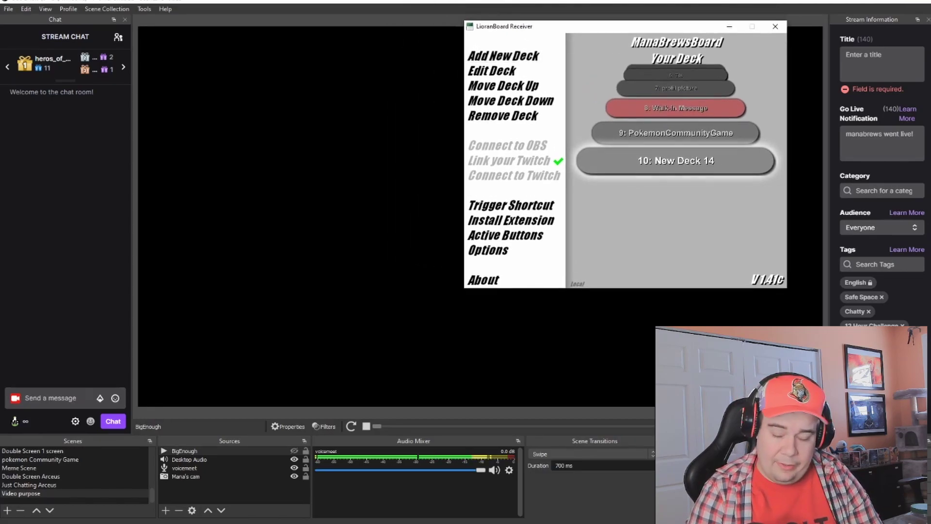
click(59, 397)
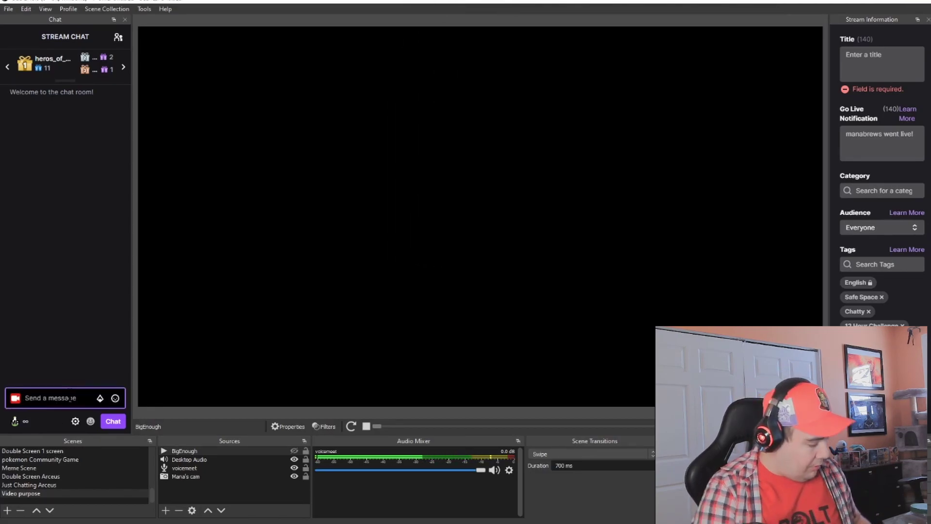
text(!bigenough)
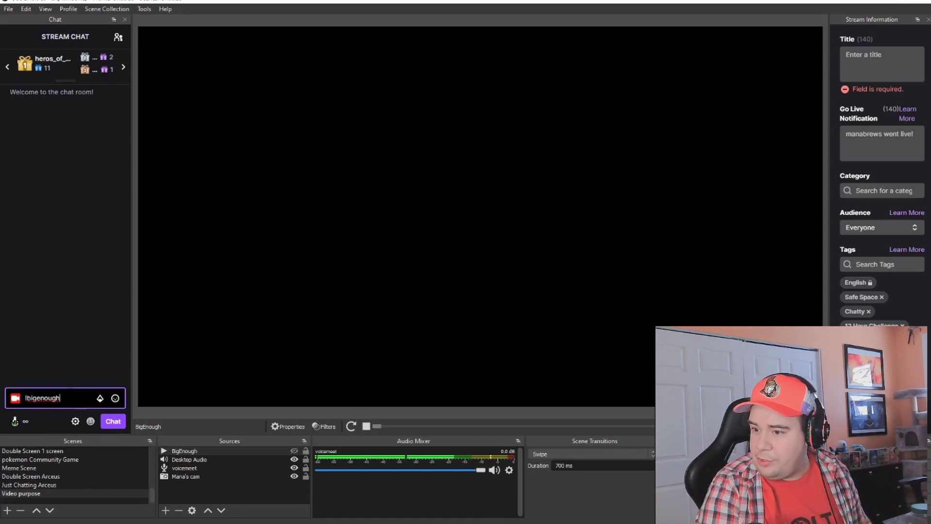
key(Return)
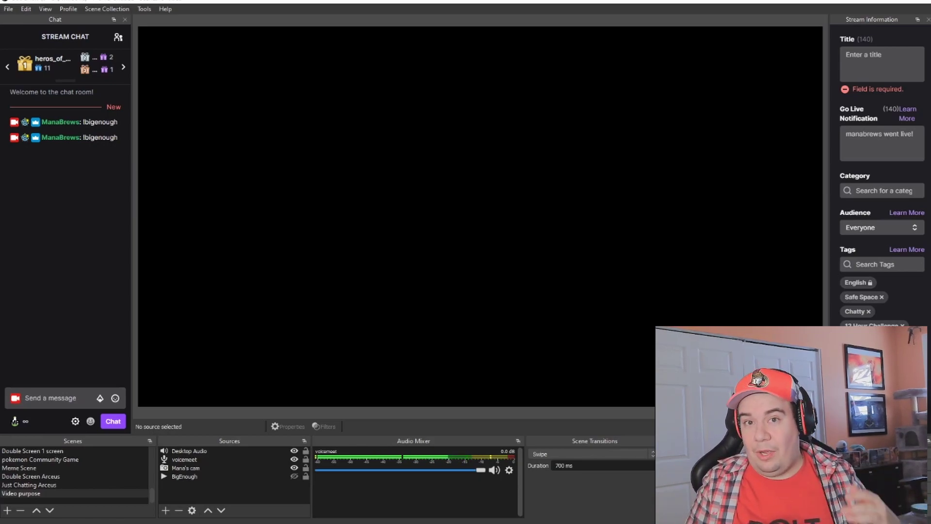
Add a new group to the Video purpose scene named 'memes 2'
click(165, 510)
click(201, 498)
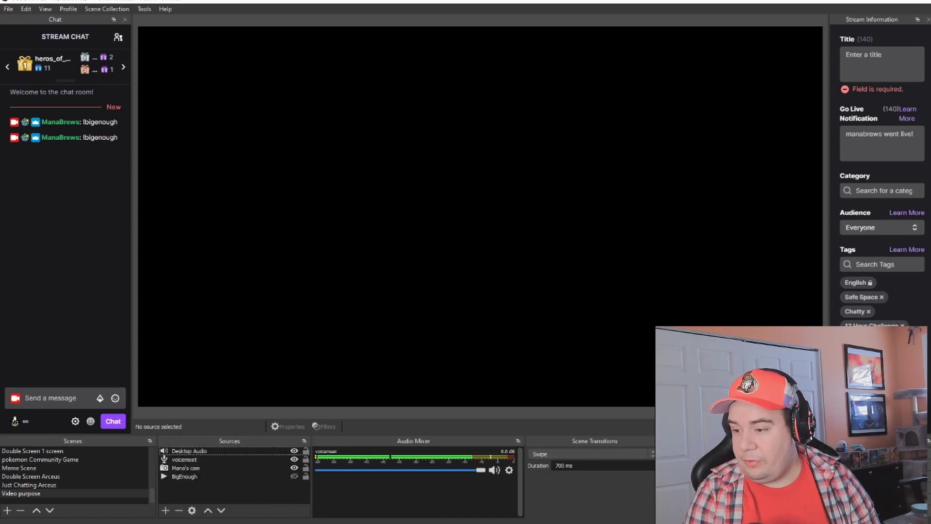
click(413, 207)
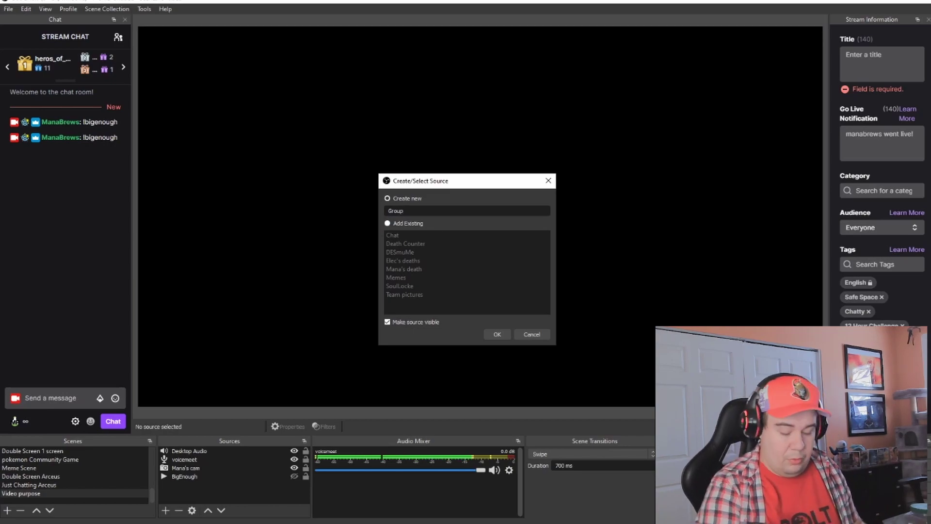
key(BackSpace)
key(BackSpace)
key(BackSpace)
key(BackSpace)
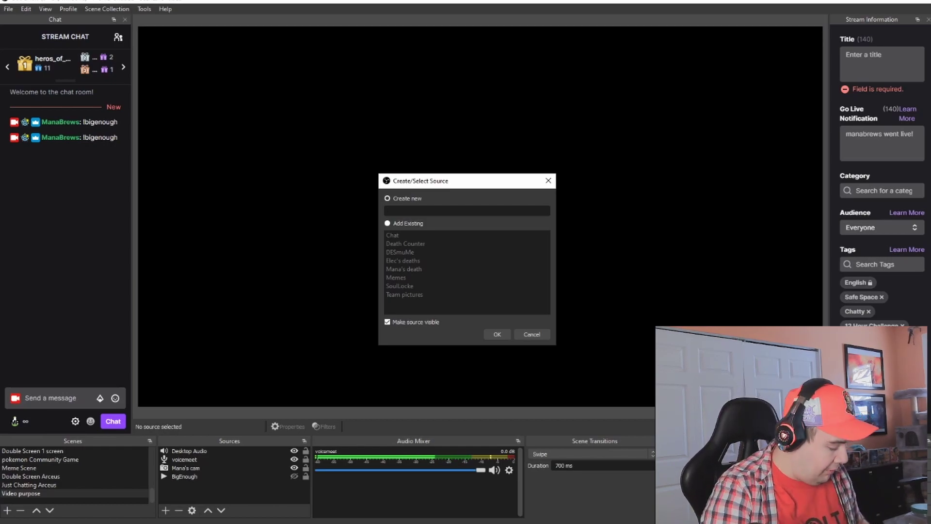
text(memes 2)
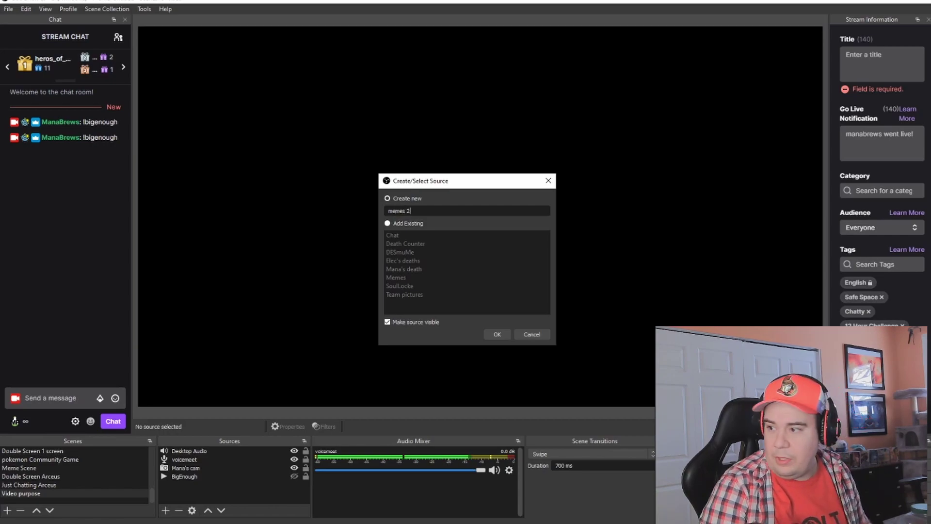
key(Return)
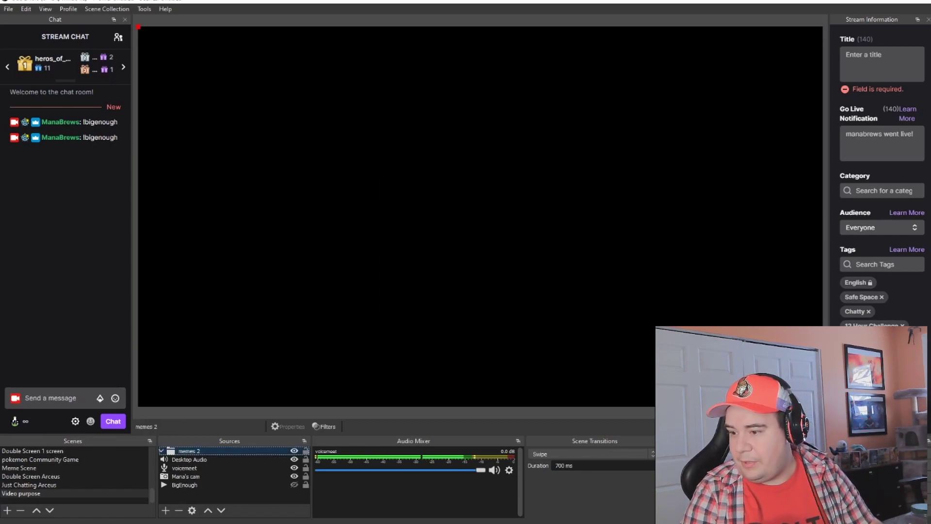
Drag the BigEnough source into the memes 2 group and leave the group collapsed
click(186, 485)
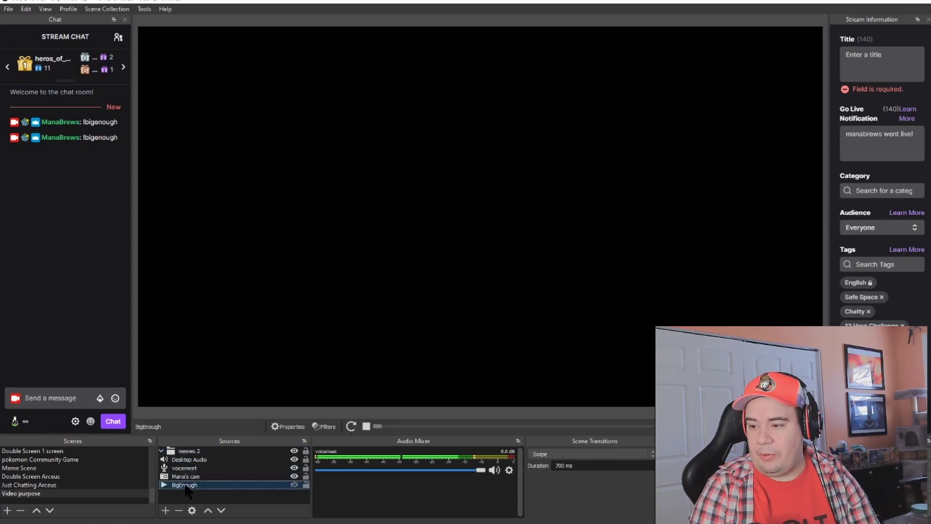
drag(185, 487, 196, 453)
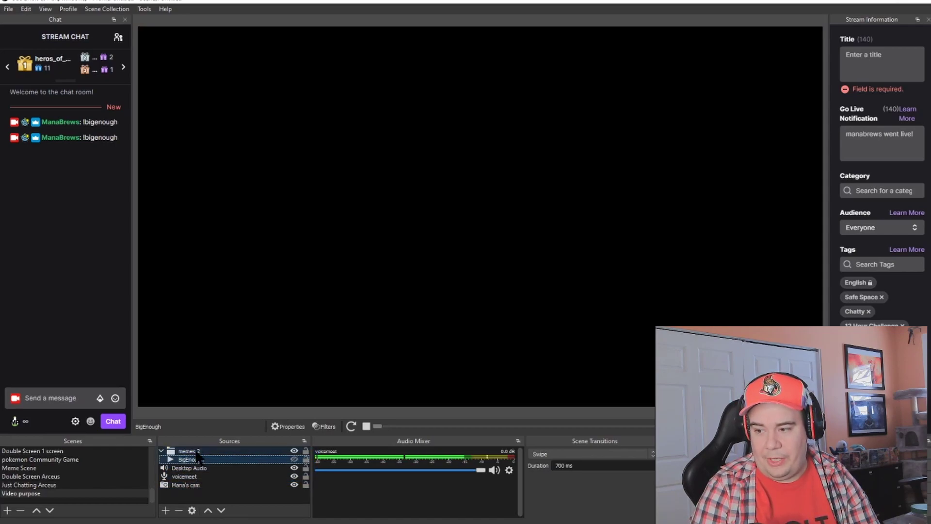
click(161, 451)
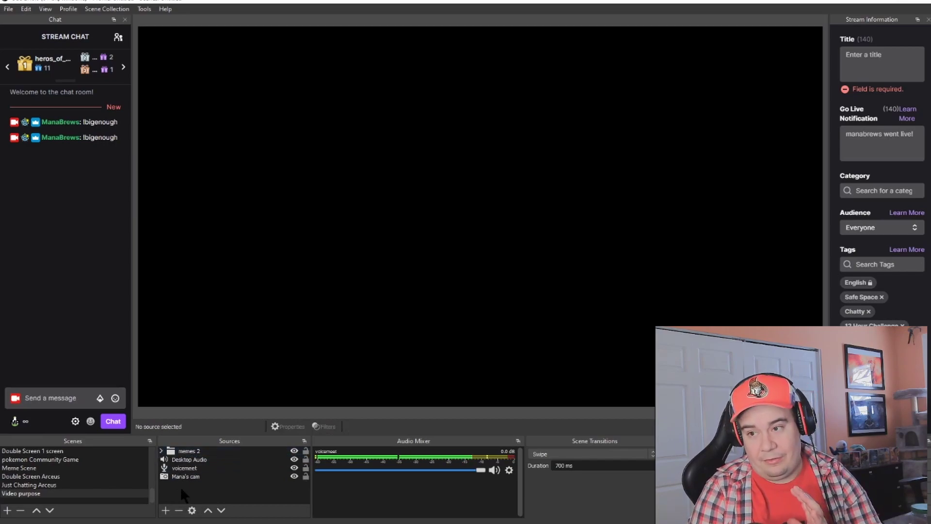
click(161, 451)
click(161, 451)
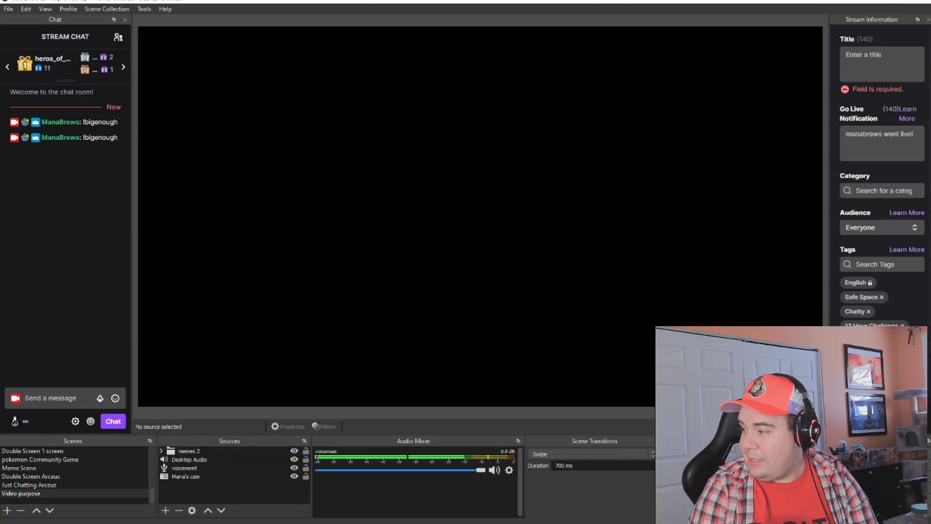
key(alt+Tab)
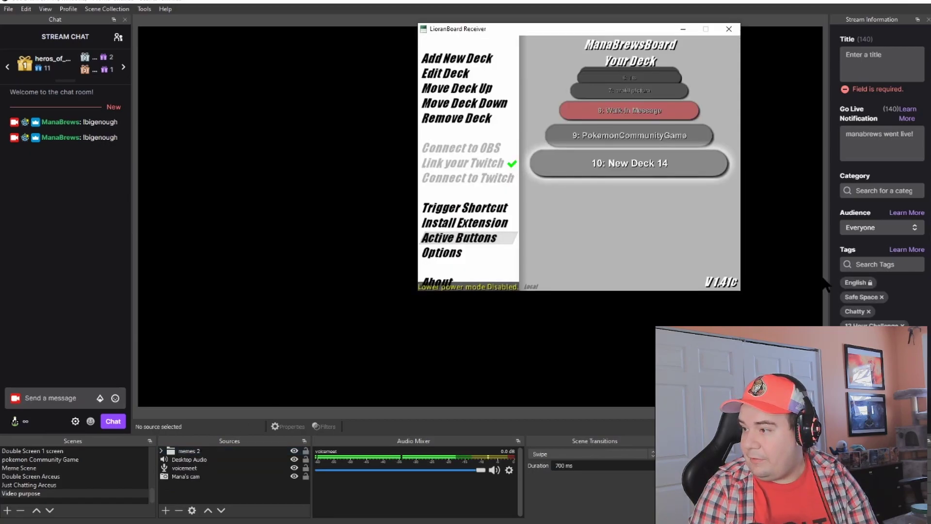
click(645, 169)
right_click(445, 96)
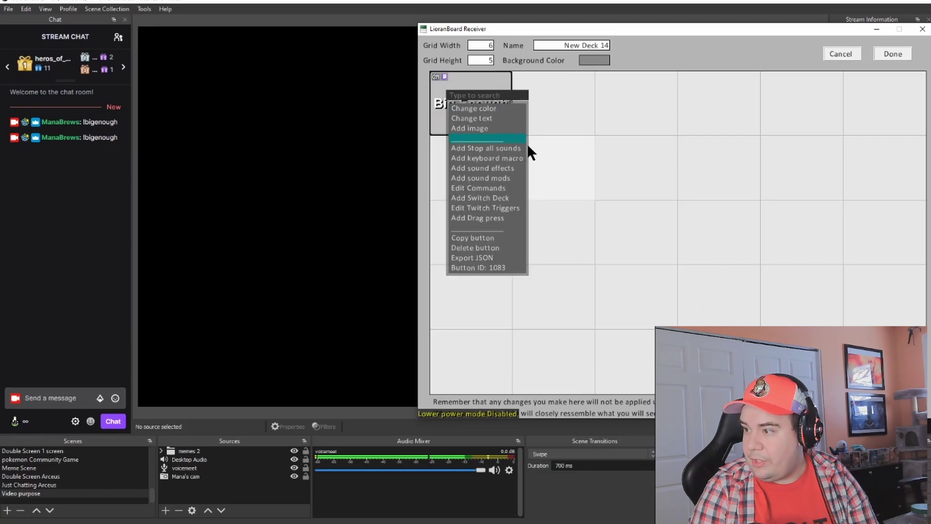
click(497, 188)
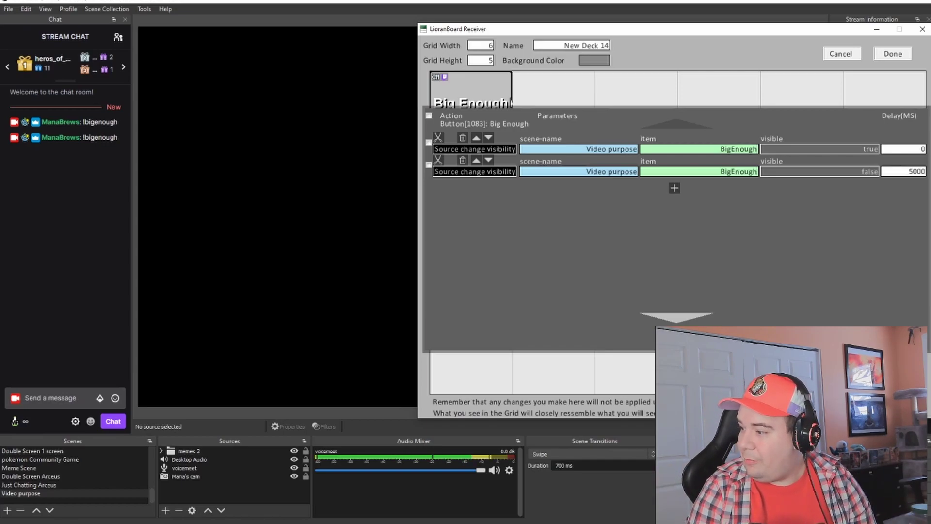
click(873, 92)
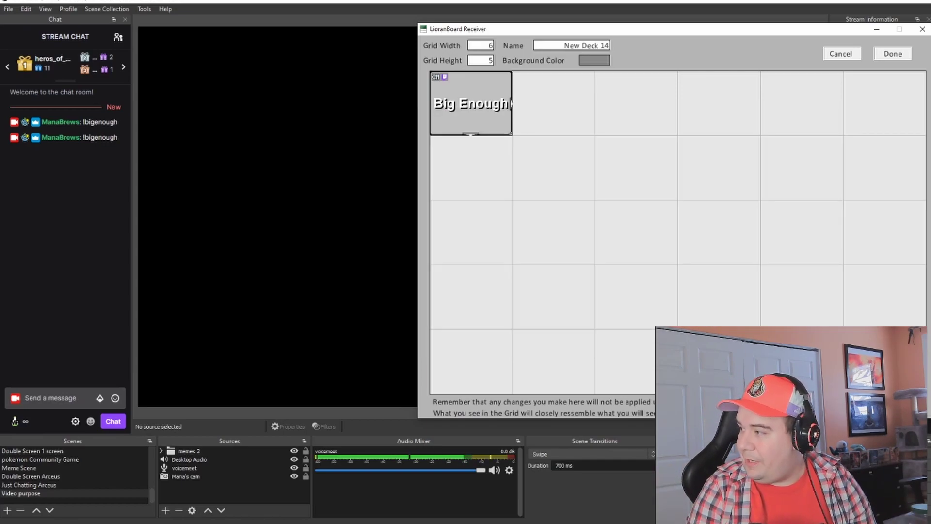
click(891, 54)
click(109, 309)
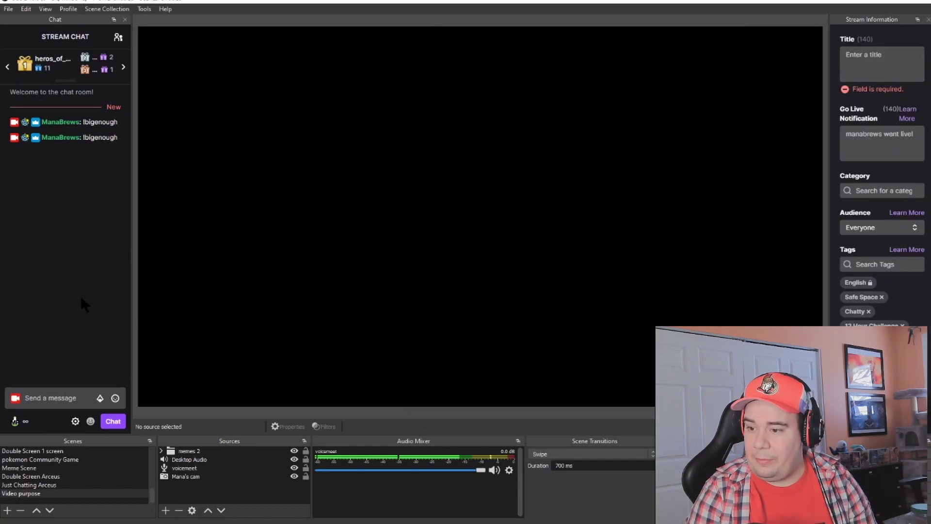
Create Scene 2 and add the existing memes 2 group to it
click(7, 510)
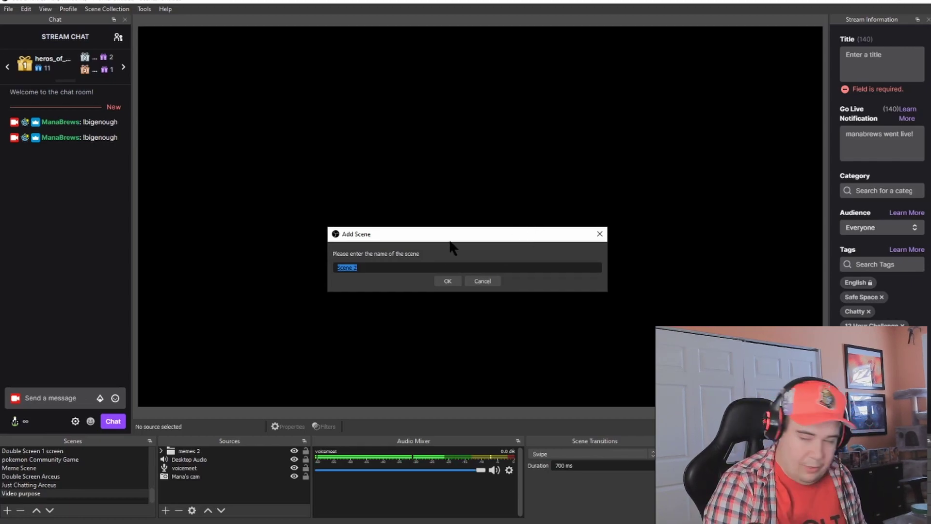
click(447, 281)
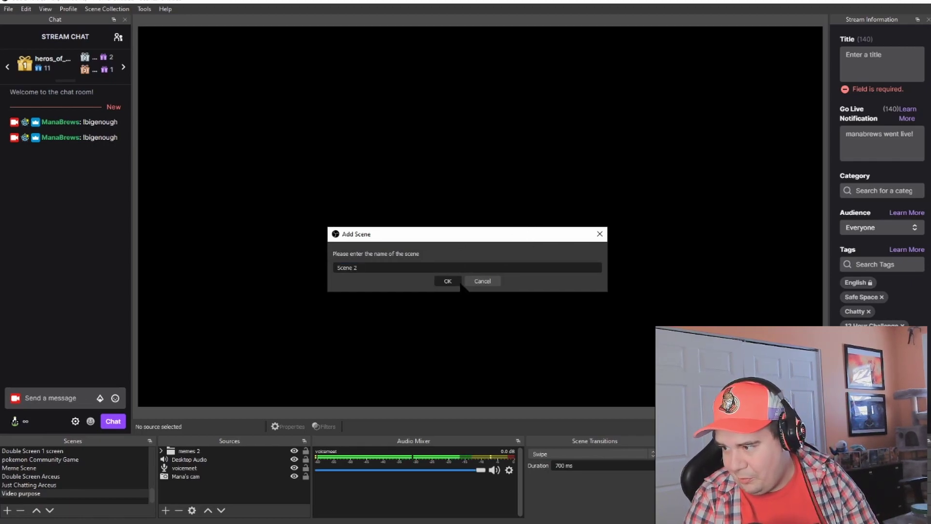
click(166, 510)
click(184, 492)
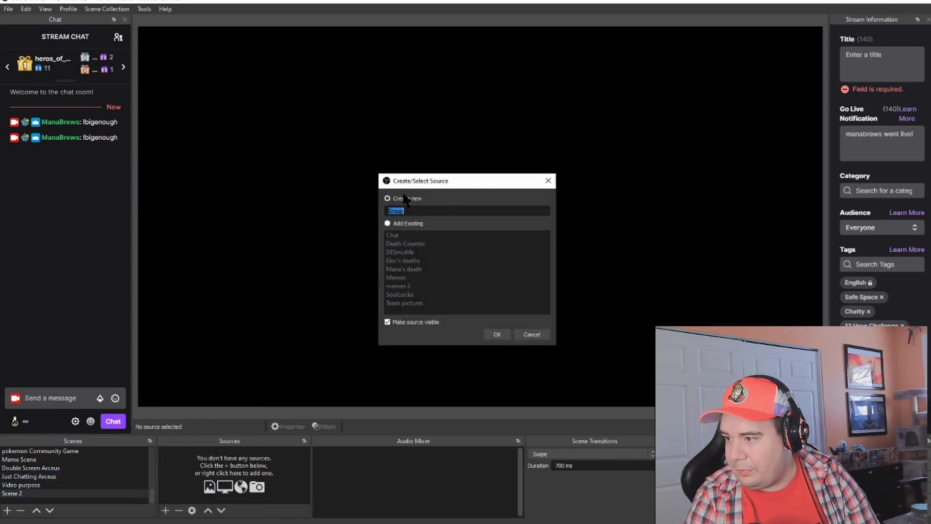
click(391, 223)
click(416, 286)
click(495, 335)
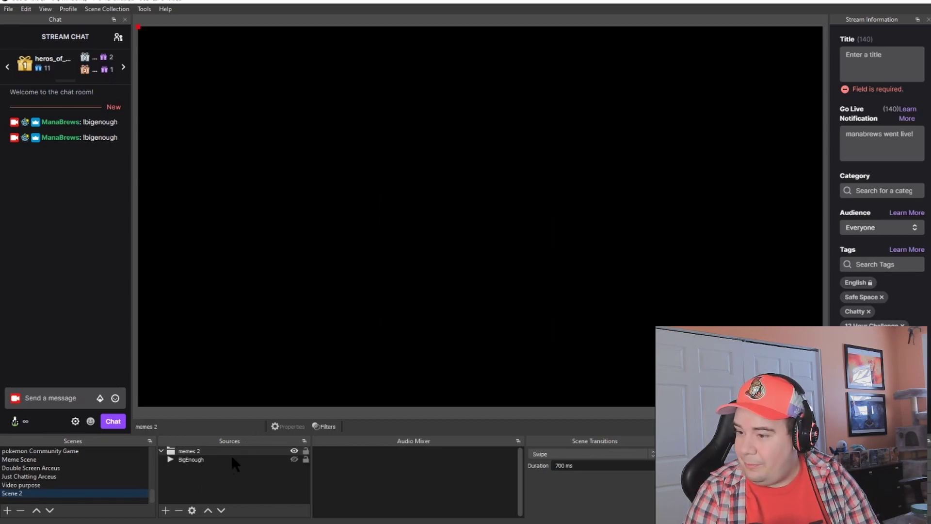
Send the '!bigenough' chat command to test the meme, then return to Video purpose
click(46, 402)
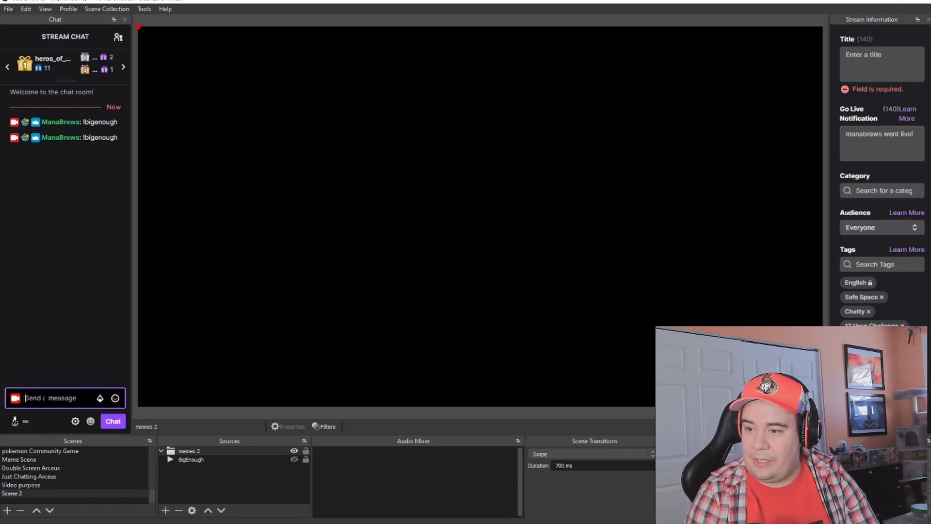
text(l)
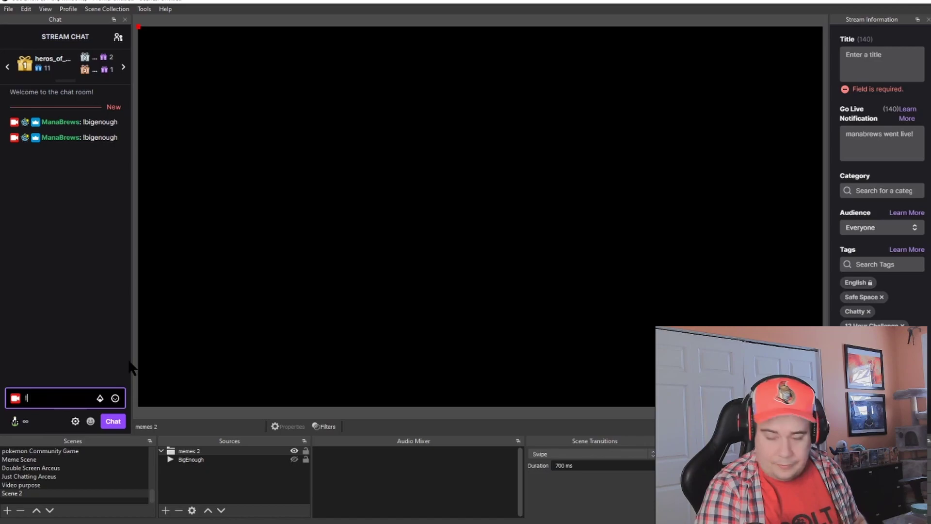
text(biugigenough)
key(Return)
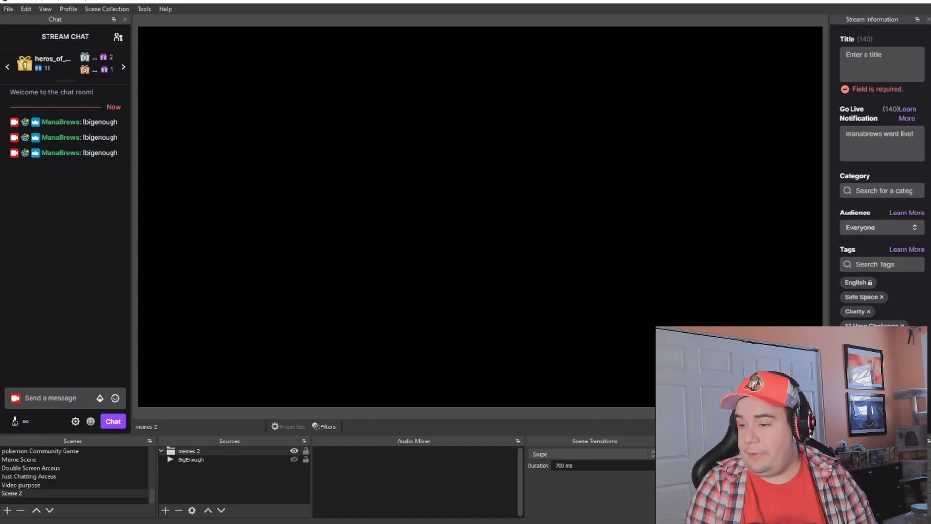
click(56, 484)
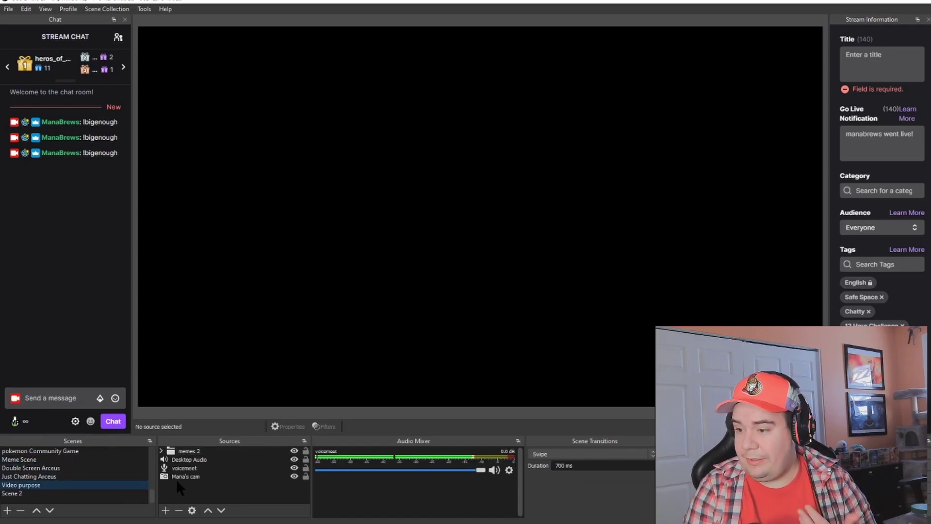
Expand the memes 2 group in the Sources list so BigEnough shows nested inside
click(161, 450)
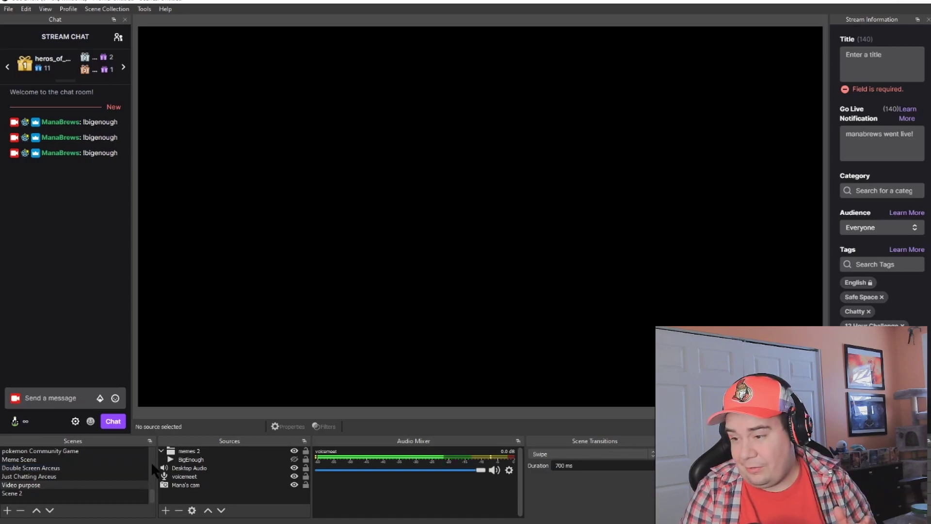
click(161, 451)
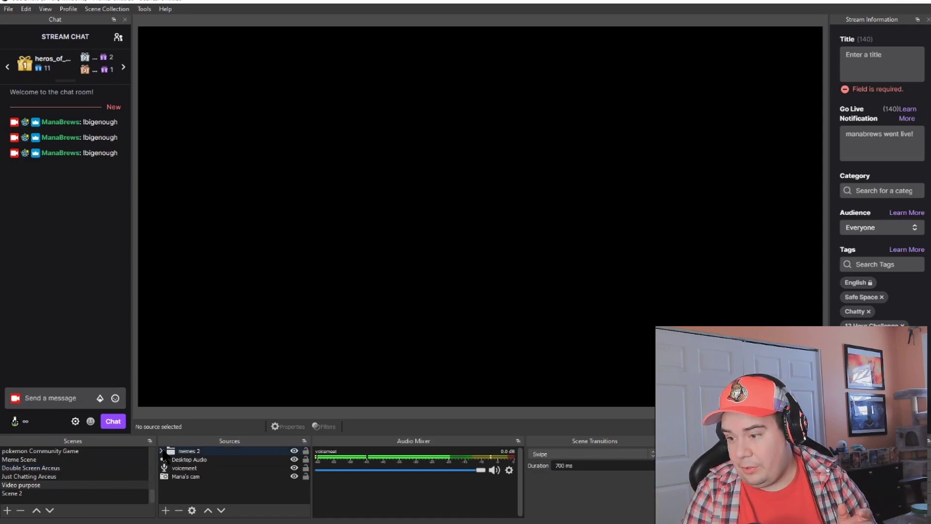
click(162, 452)
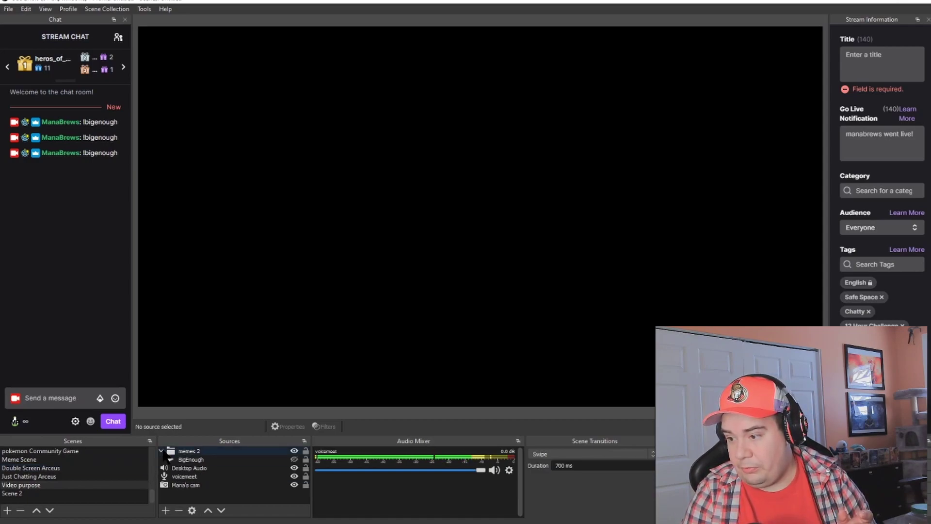